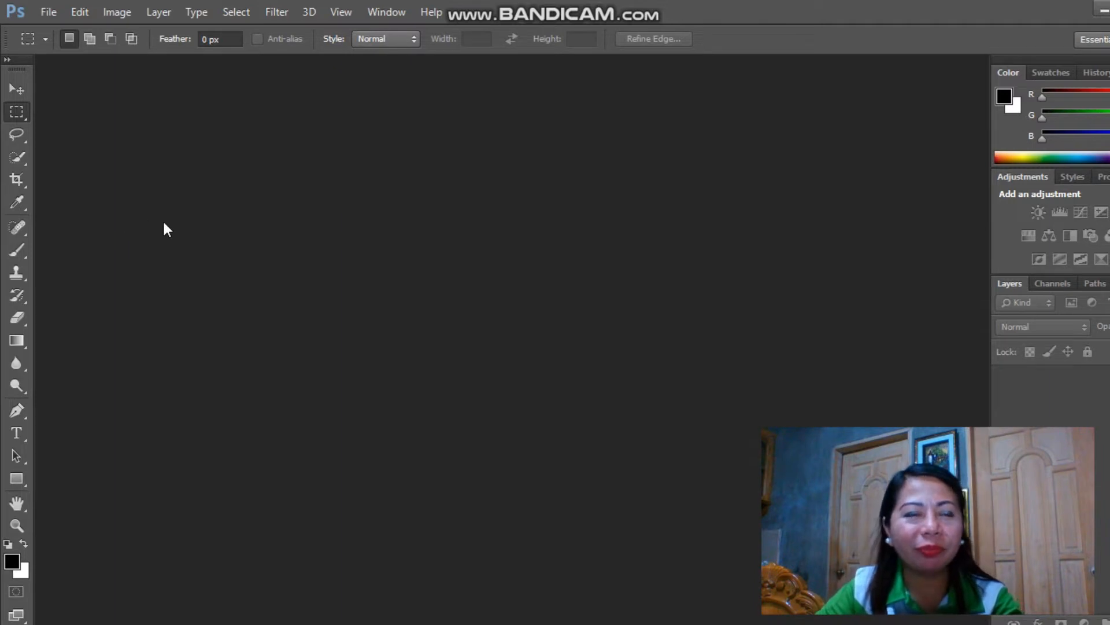
Start a new document and name it "YT Thumbnail".
{"action": "left_click", "coordinate": [47, 12]}
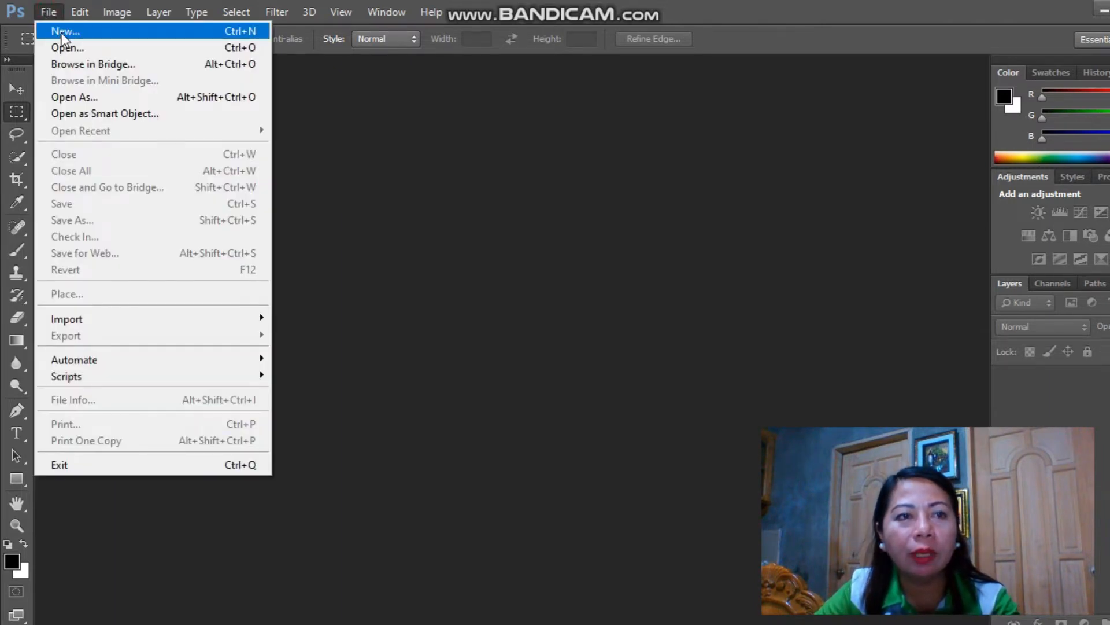
{"action": "left_click", "coordinate": [62, 32]}
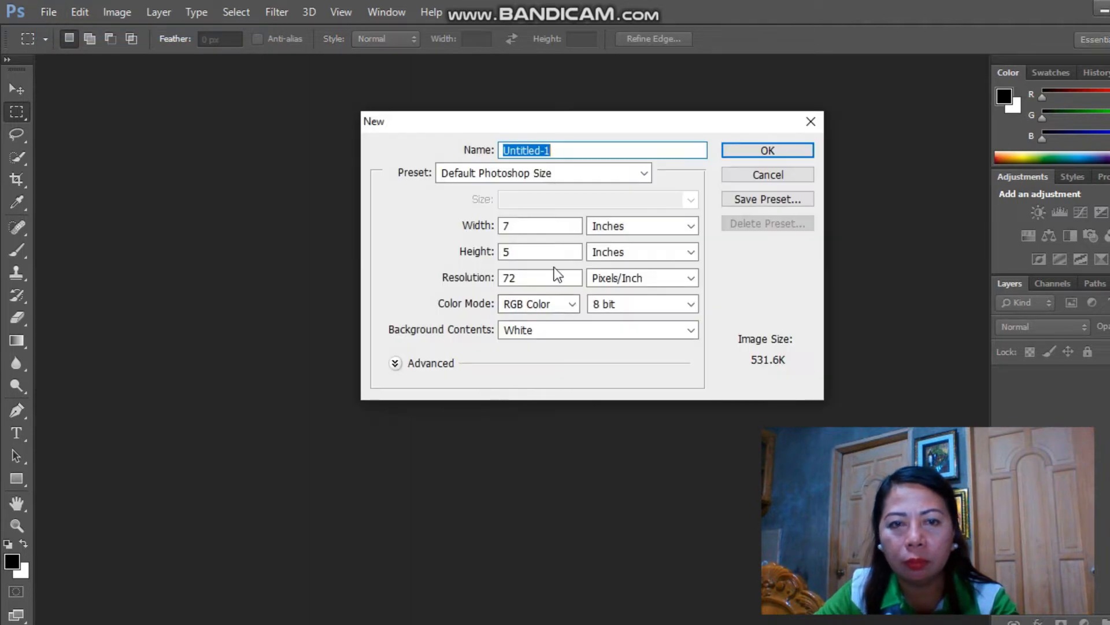
{"action": "left_click", "coordinate": [580, 149]}
{"action": "key", "text": "BackSpace"}
{"action": "key", "text": "BackSpace"}
{"action": "key", "text": "BackSpace"}
{"action": "key", "text": "BackSpace"}
{"action": "key", "text": "BackSpace"}
{"action": "key", "text": "BackSpace"}
{"action": "key", "text": "BackSpace"}
{"action": "key", "text": "BackSpace"}
{"action": "key", "text": "BackSpace"}
{"action": "key", "text": "BackSpace"}
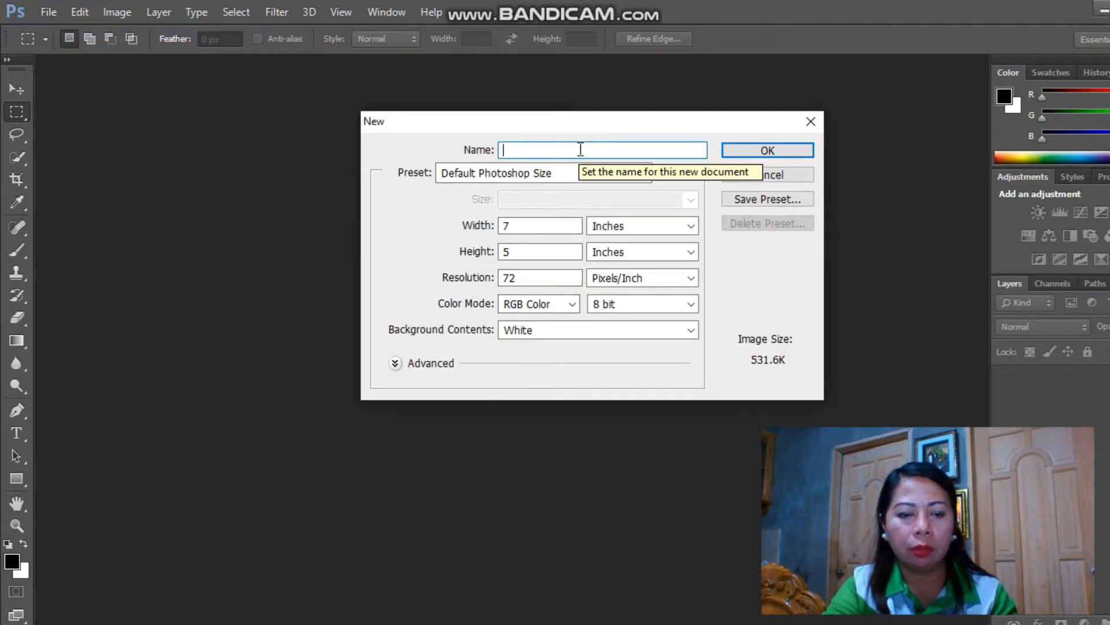
{"action": "type", "text": "YT "}
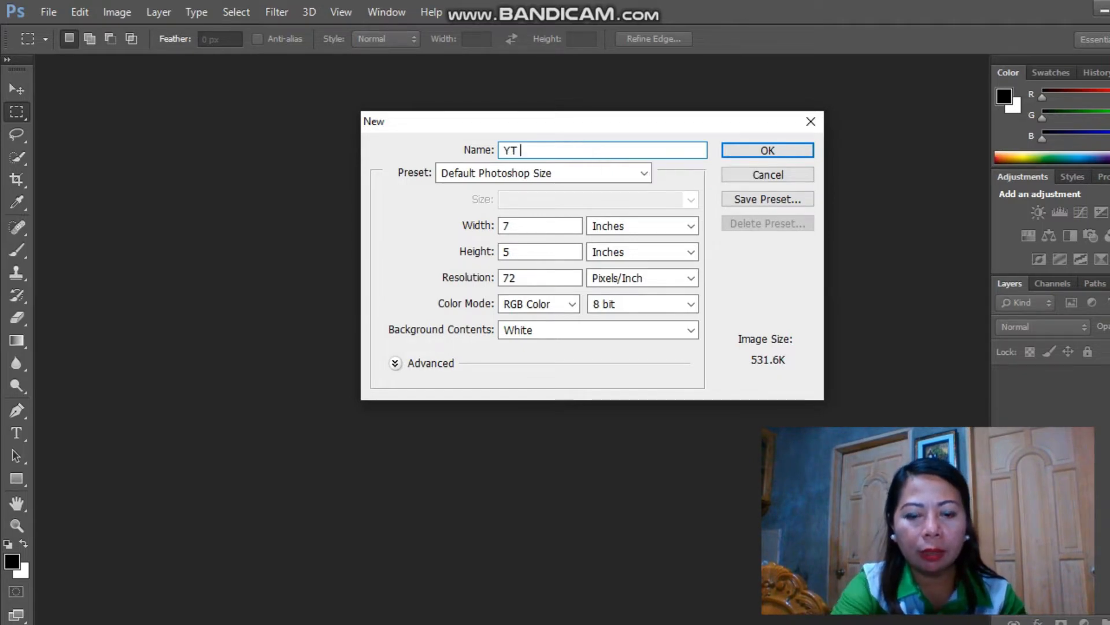
{"action": "type", "text": "Thumbnail"}
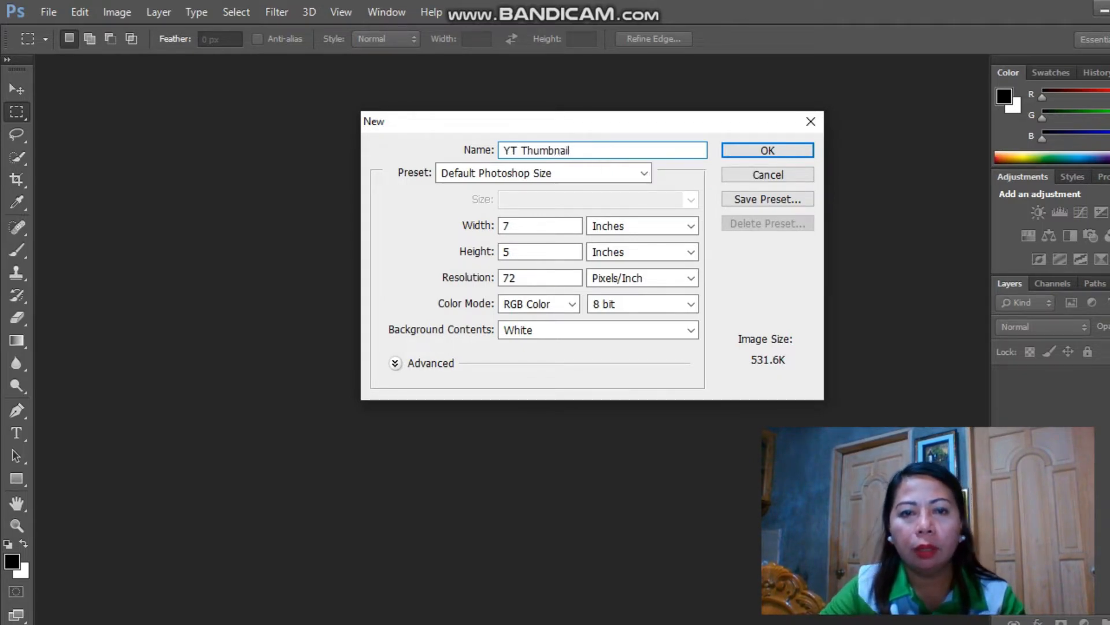
Set the new document's width to 16 inches and height to 9 inches, and create it.
{"action": "left_click", "coordinate": [528, 227]}
{"action": "key", "text": "BackSpace"}
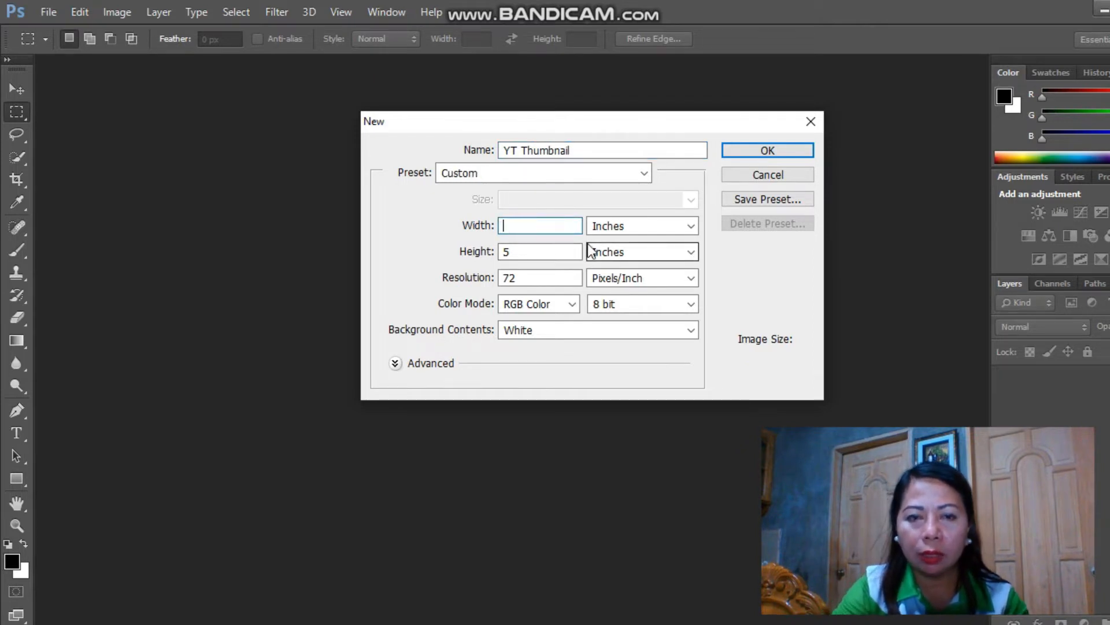
{"action": "type", "text": "16"}
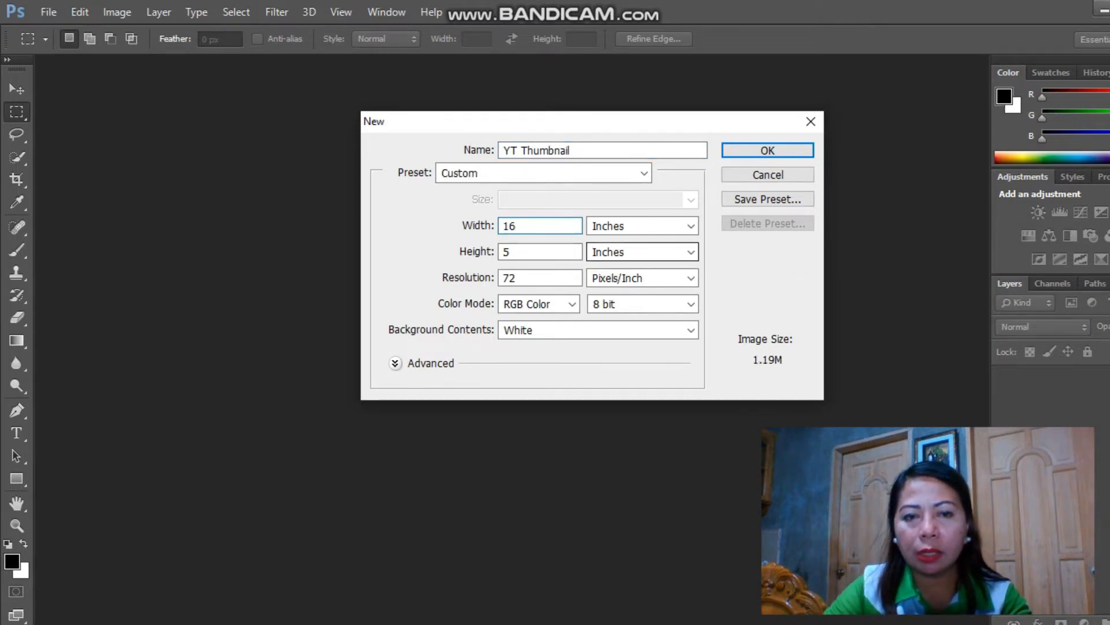
{"action": "left_click", "coordinate": [519, 251]}
{"action": "key", "text": "BackSpace"}
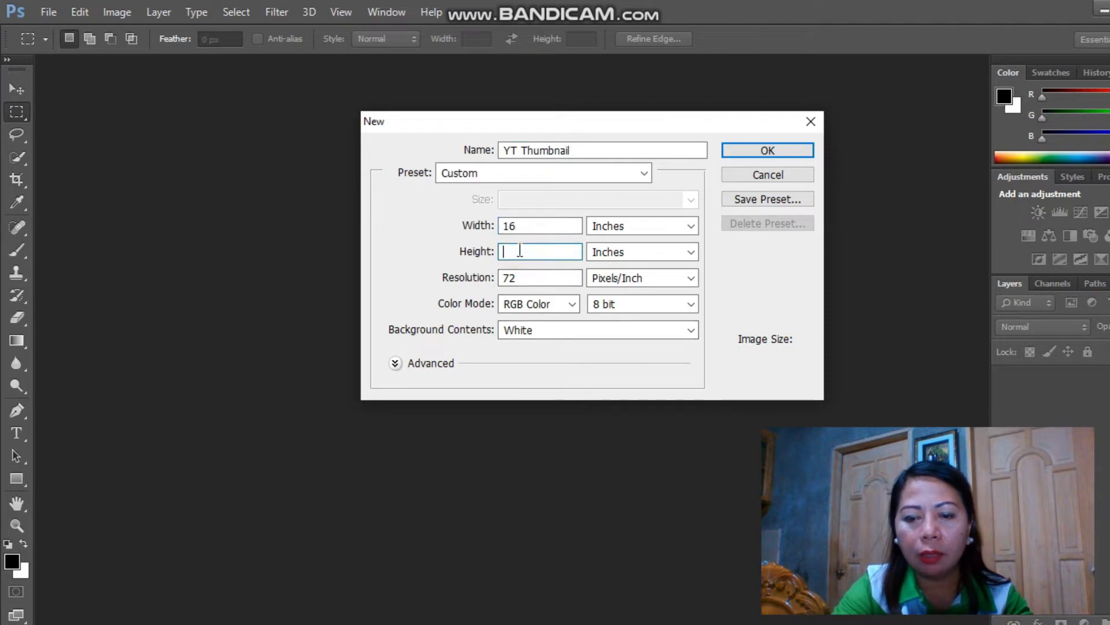
{"action": "type", "text": "9"}
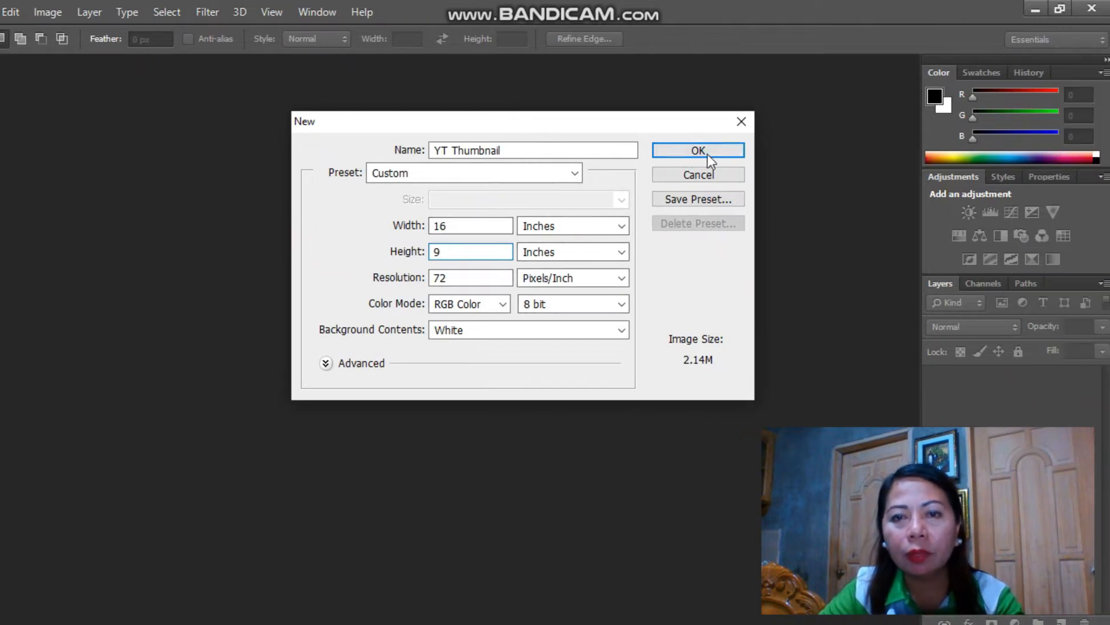
{"action": "left_click", "coordinate": [706, 153]}
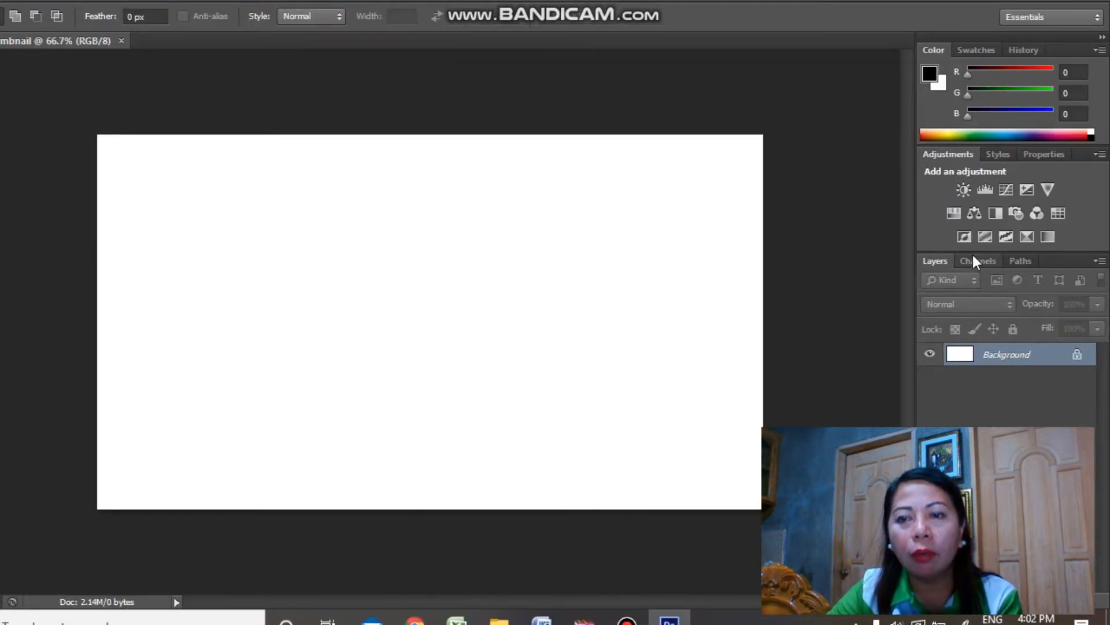
Duplicate the Background layer.
{"action": "left_click", "coordinate": [1011, 356]}
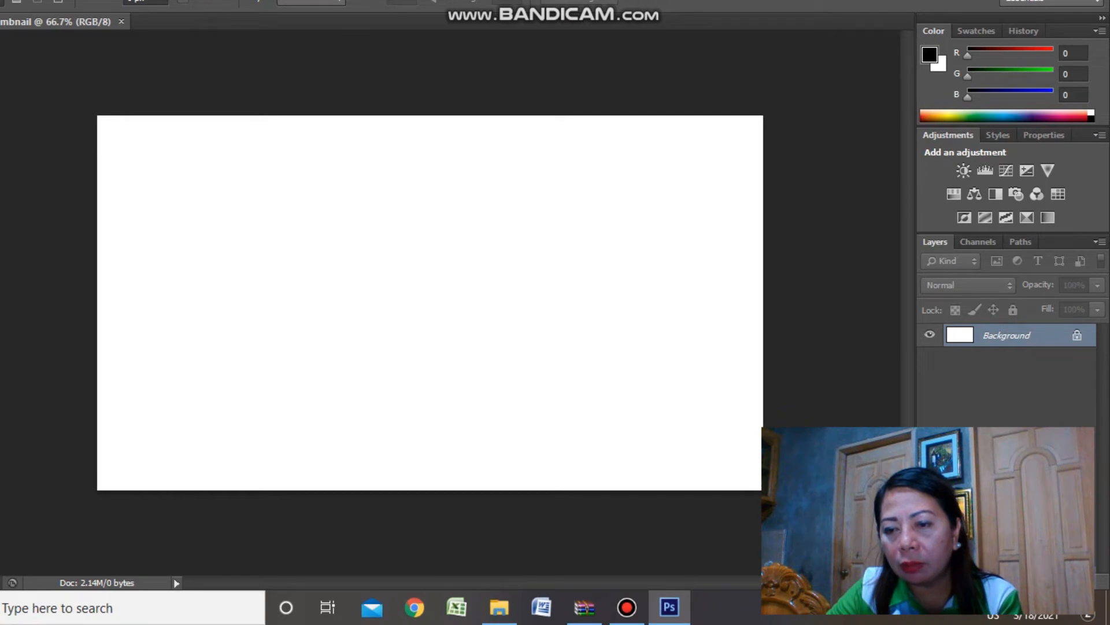
{"action": "key", "text": "ctrl+j"}
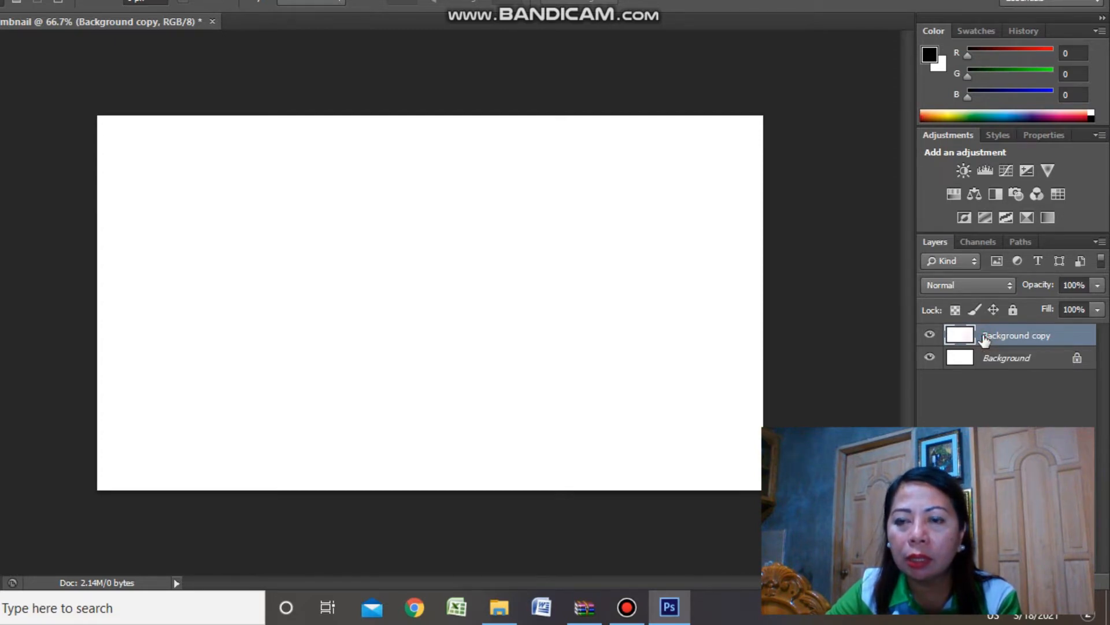
Add a Gradient Overlay style to the Background copy layer using the blue, red and yellow preset.
{"action": "left_click", "coordinate": [977, 580]}
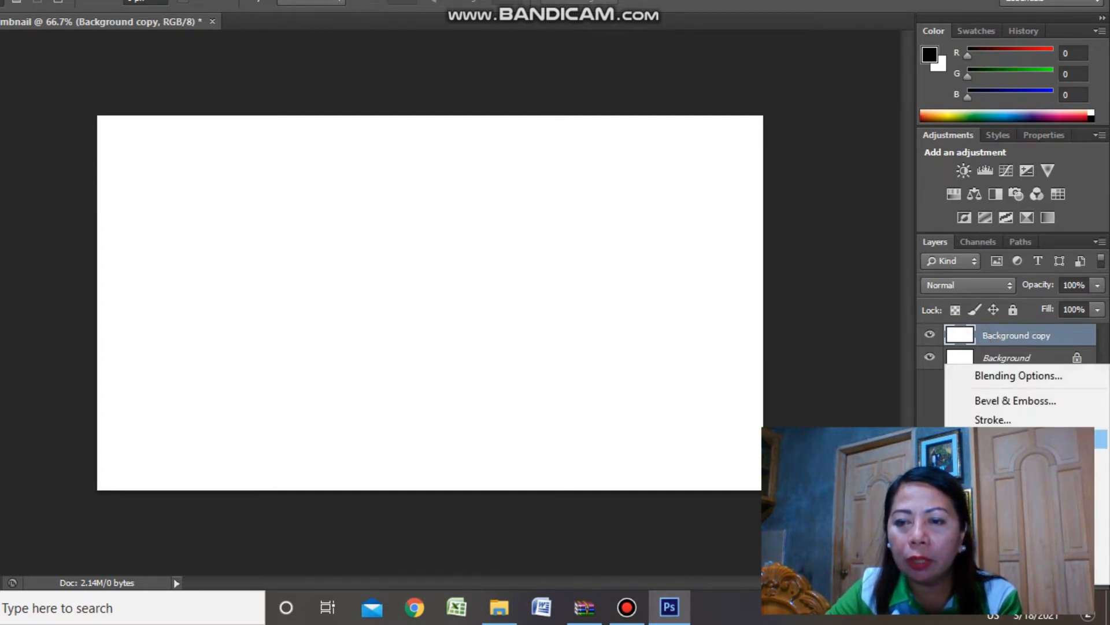
{"action": "left_click", "coordinate": [992, 376]}
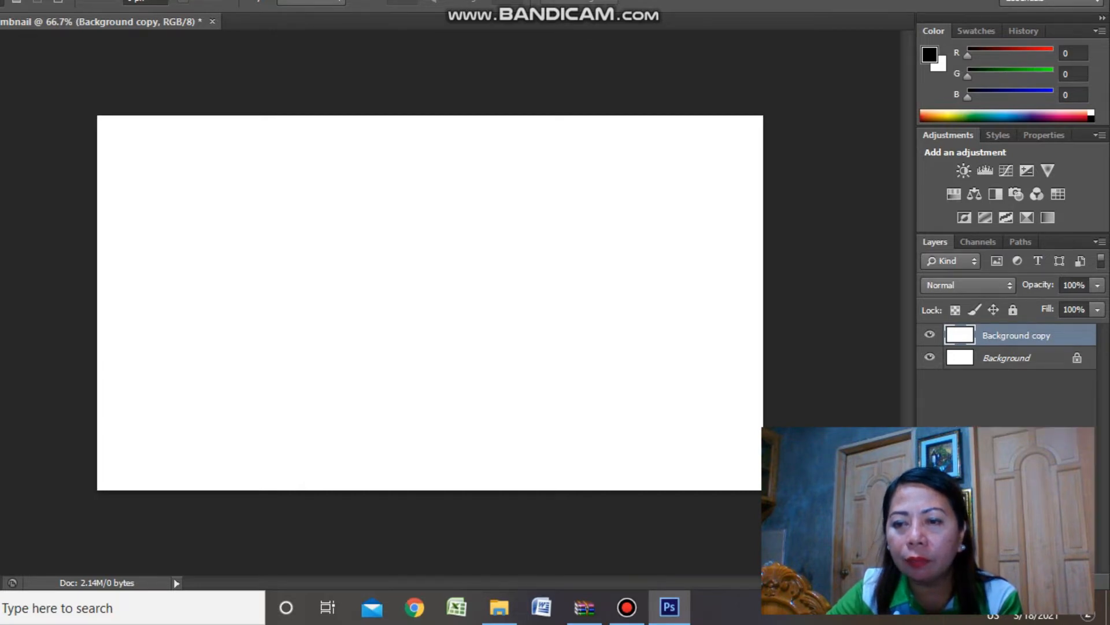
{"action": "left_click", "coordinate": [976, 580]}
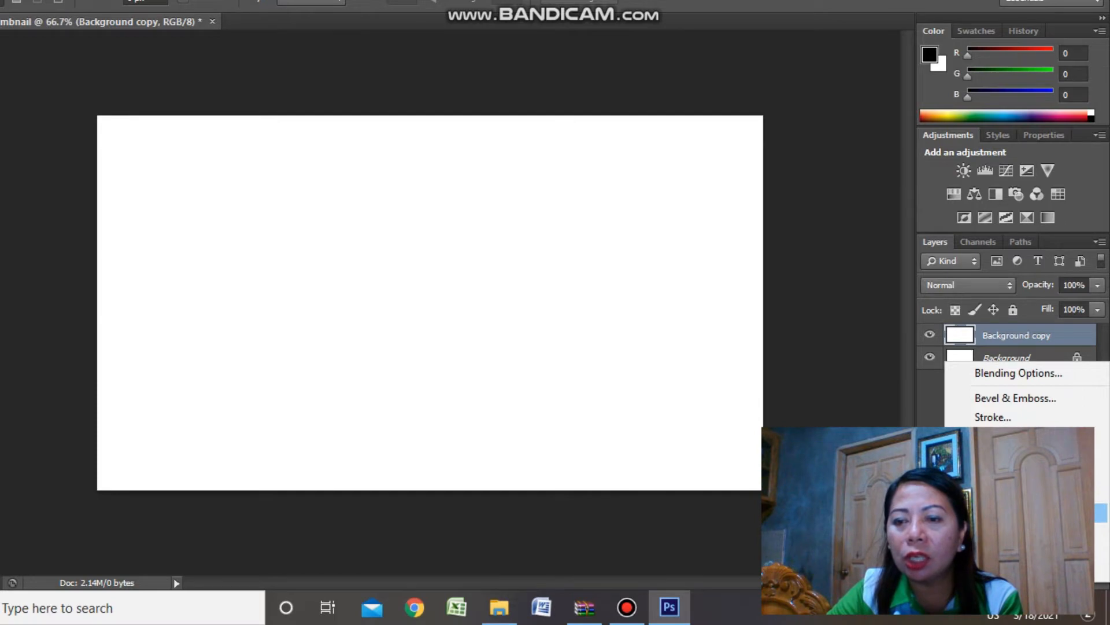
{"action": "left_click", "coordinate": [1018, 512]}
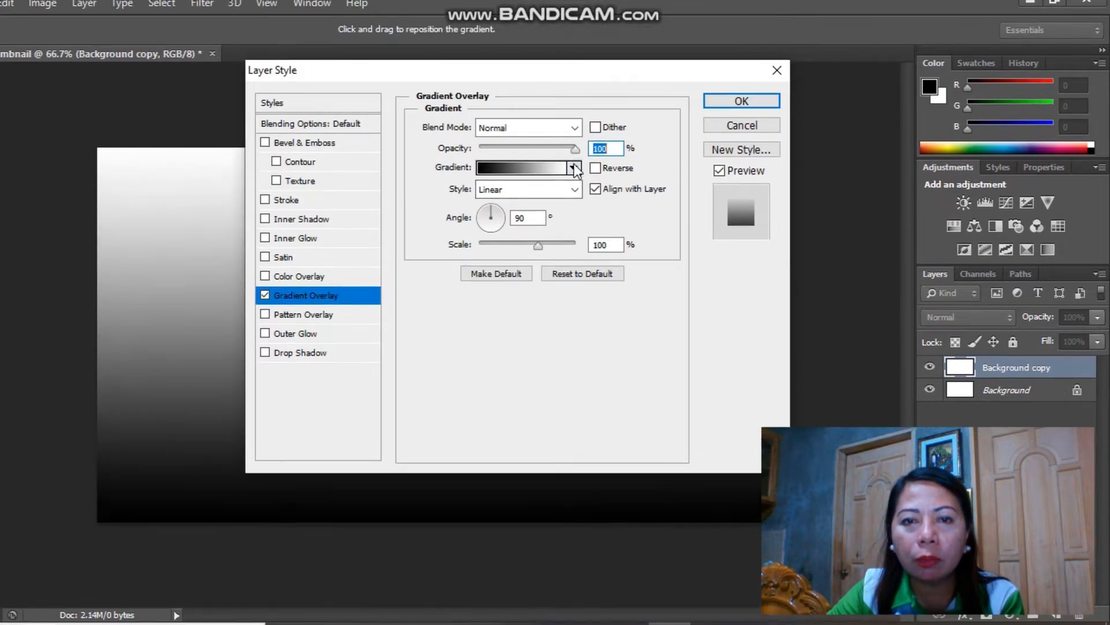
{"action": "left_click", "coordinate": [573, 135]}
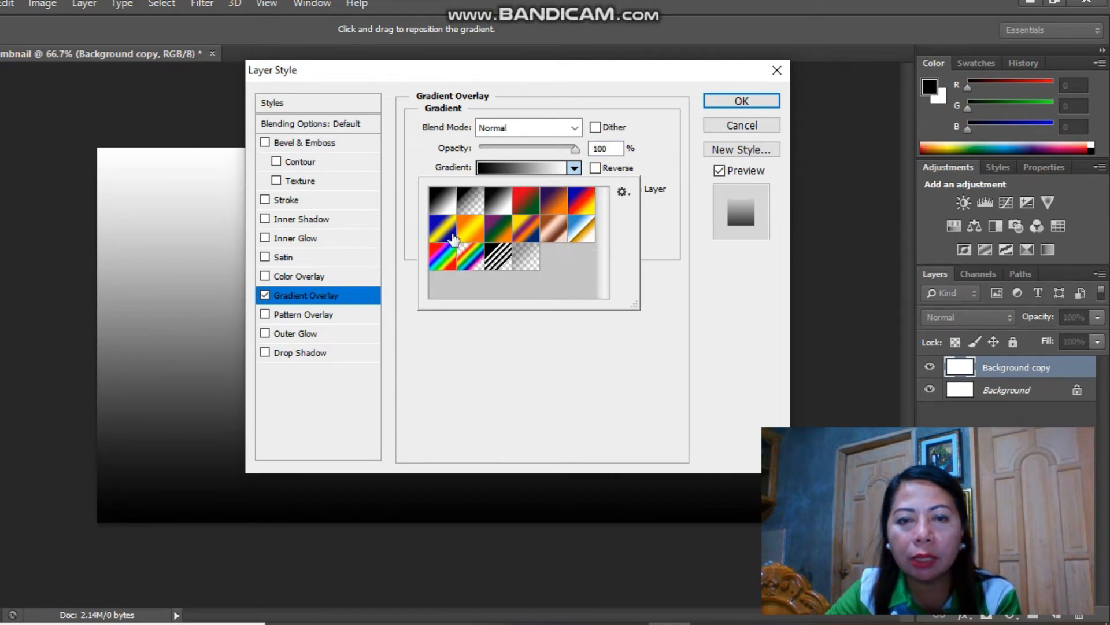
{"action": "left_click", "coordinate": [578, 201]}
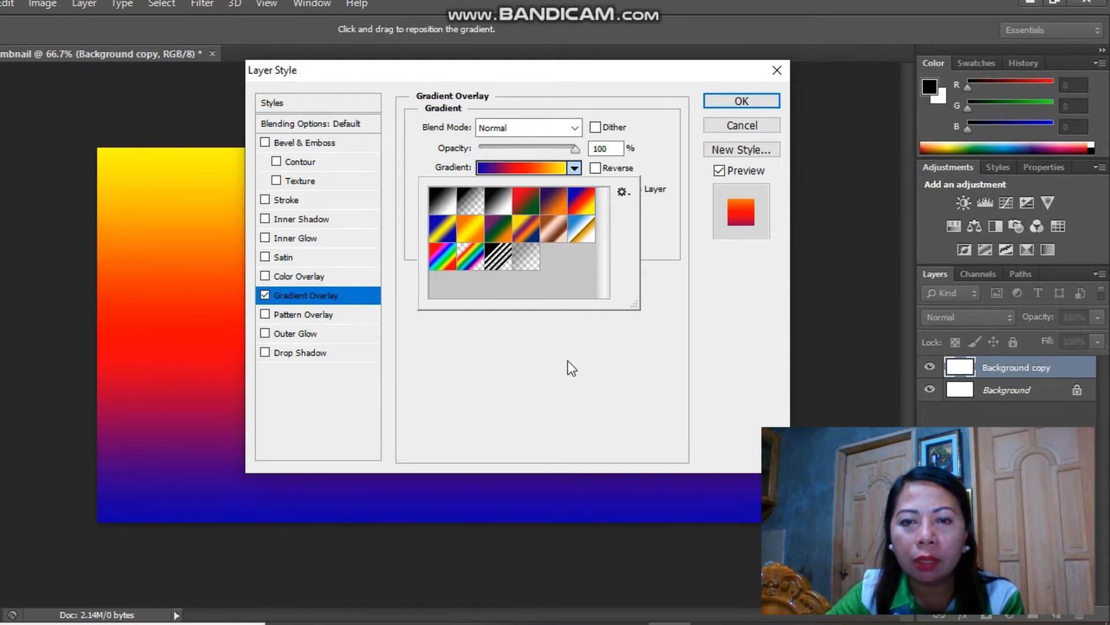
Switch the Gradient Overlay to the opaque rainbow preset and apply the layer style.
{"action": "left_click_drag", "start_coordinate": [568, 74], "coordinate": [667, 78]}
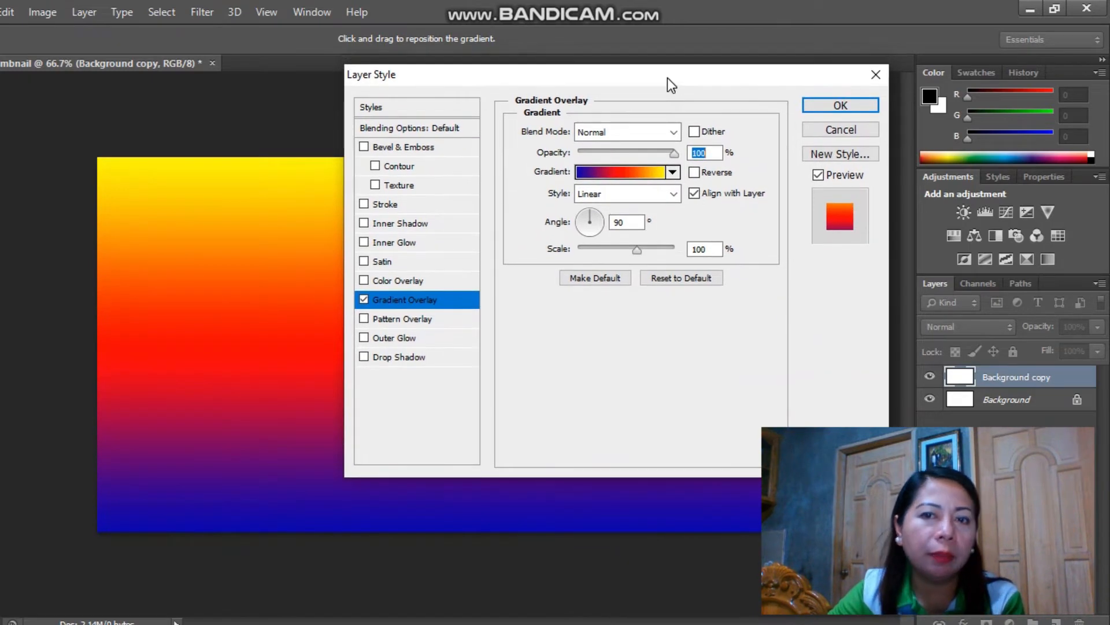
{"action": "left_click", "coordinate": [673, 172]}
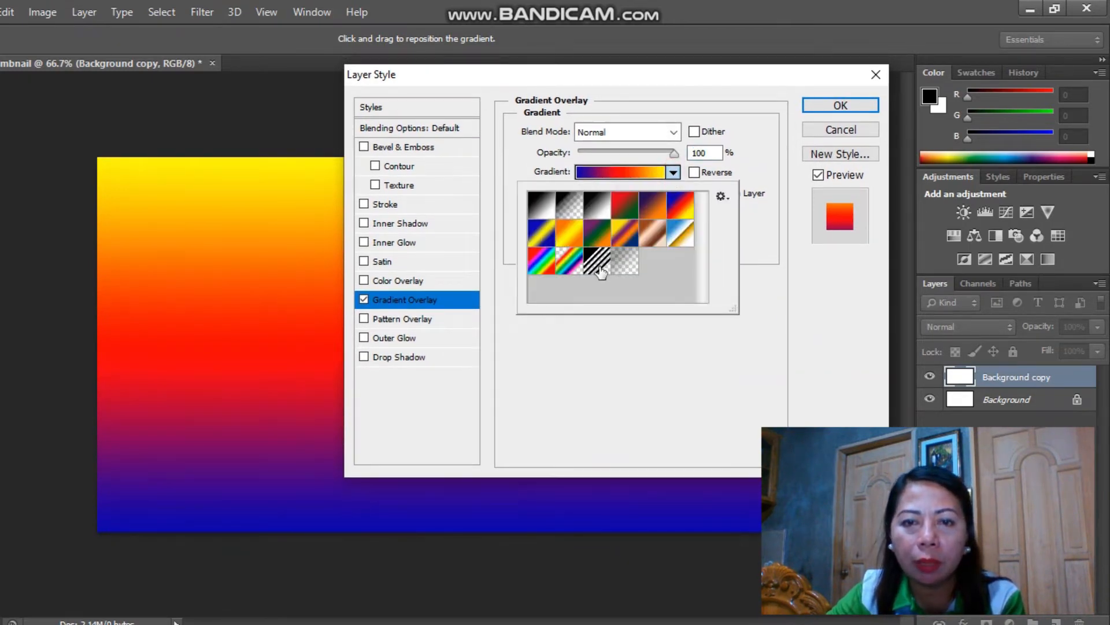
{"action": "left_click", "coordinate": [575, 266]}
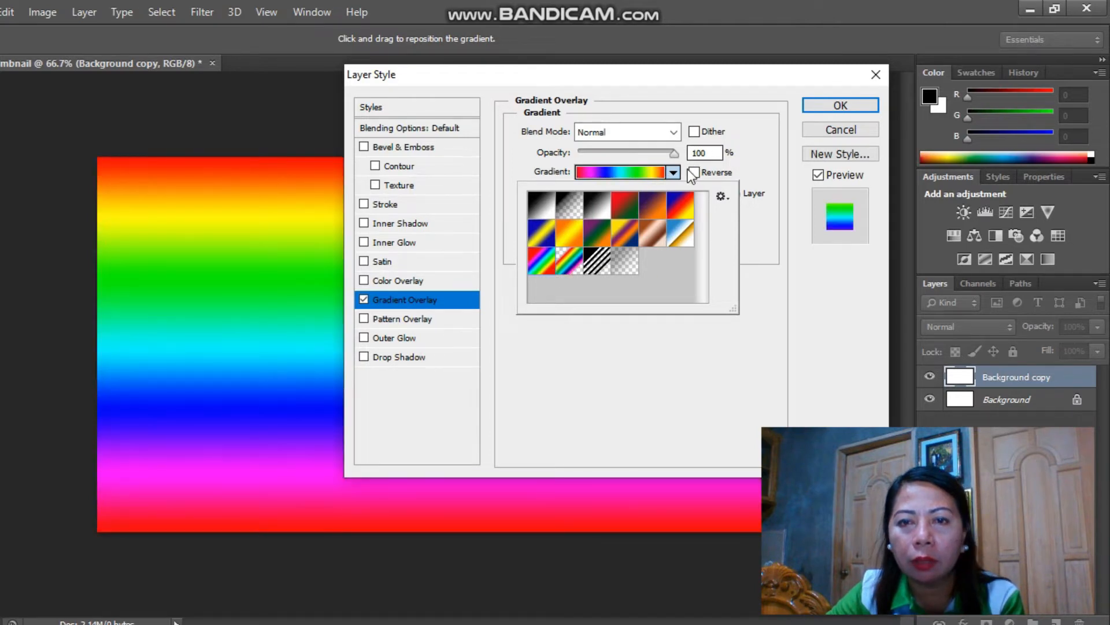
{"action": "left_click", "coordinate": [842, 105]}
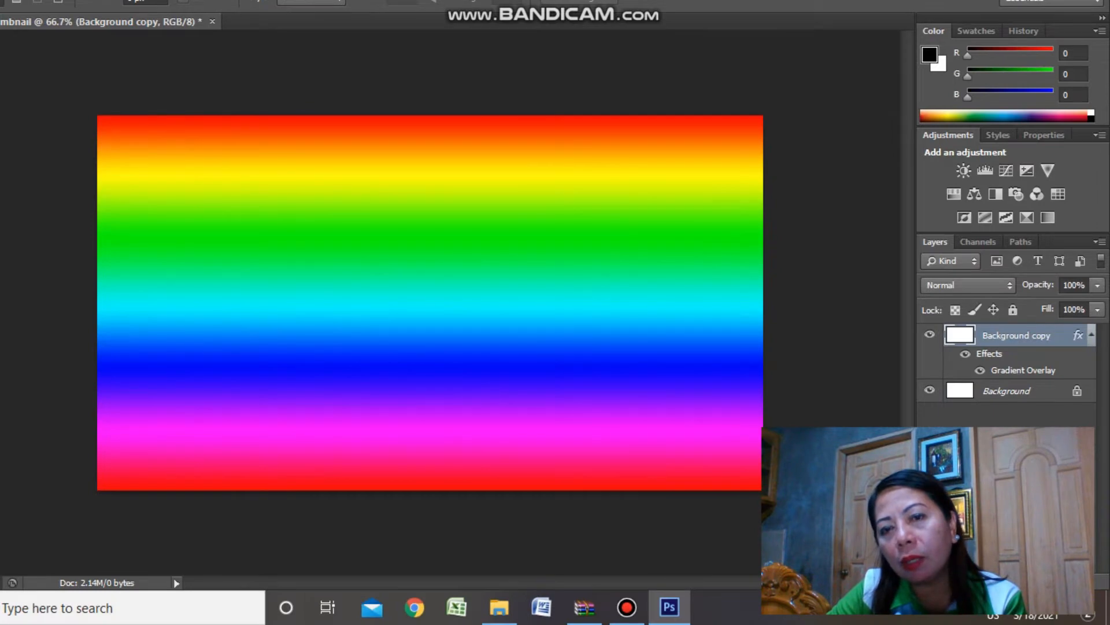
Apply a Gradient Overlay with the blue, yellow, blue preset to the Background copy layer.
{"action": "left_click", "coordinate": [973, 581]}
{"action": "left_click", "coordinate": [1010, 514]}
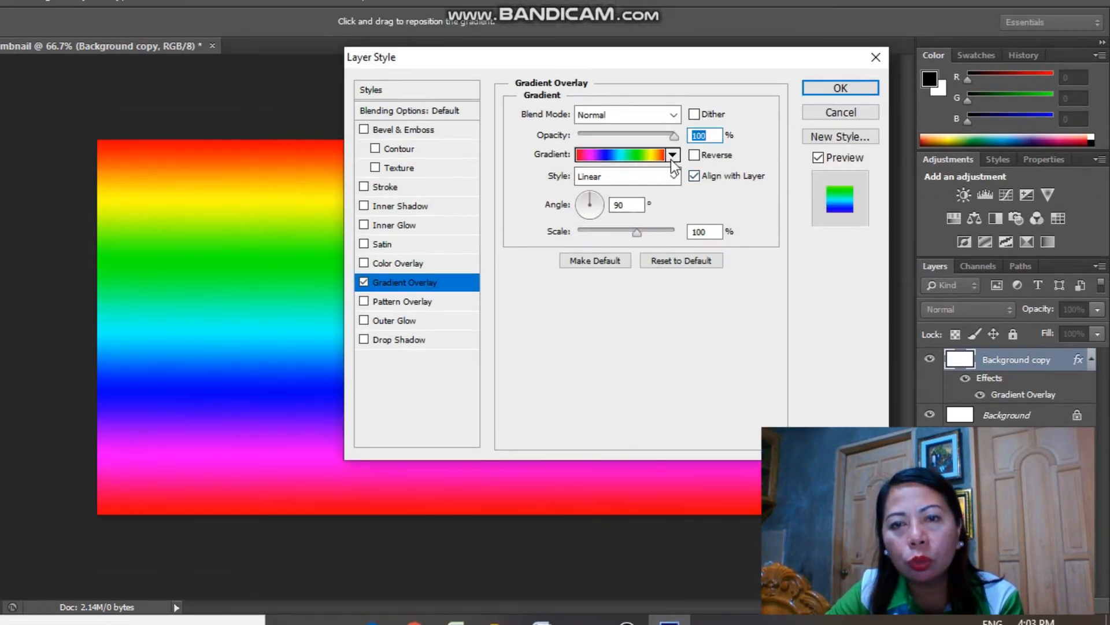
{"action": "left_click", "coordinate": [674, 157]}
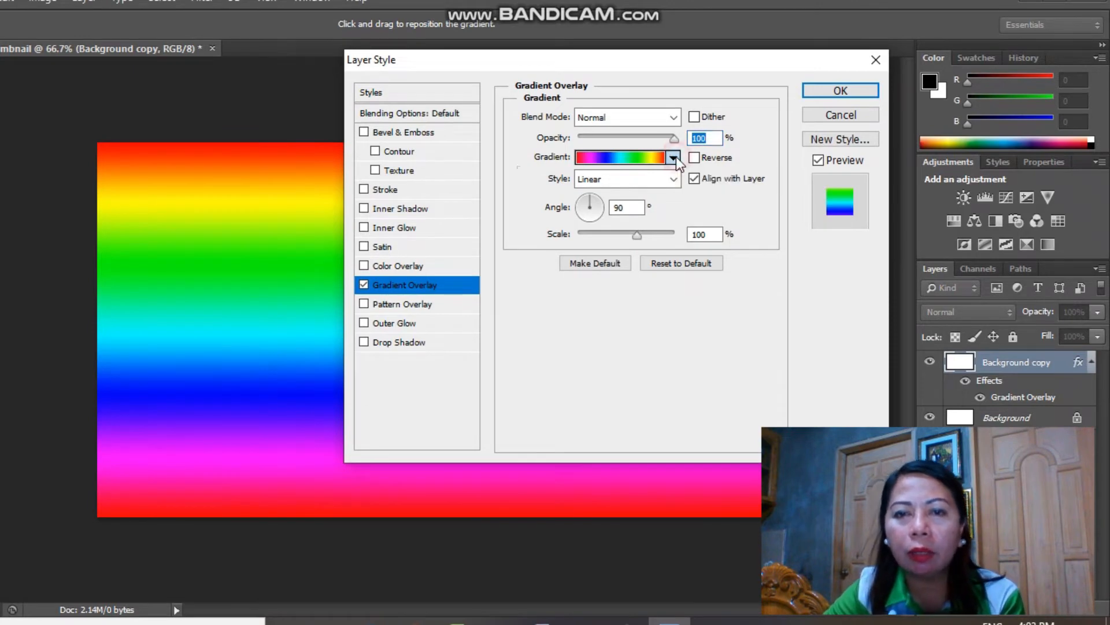
{"action": "left_click", "coordinate": [542, 219]}
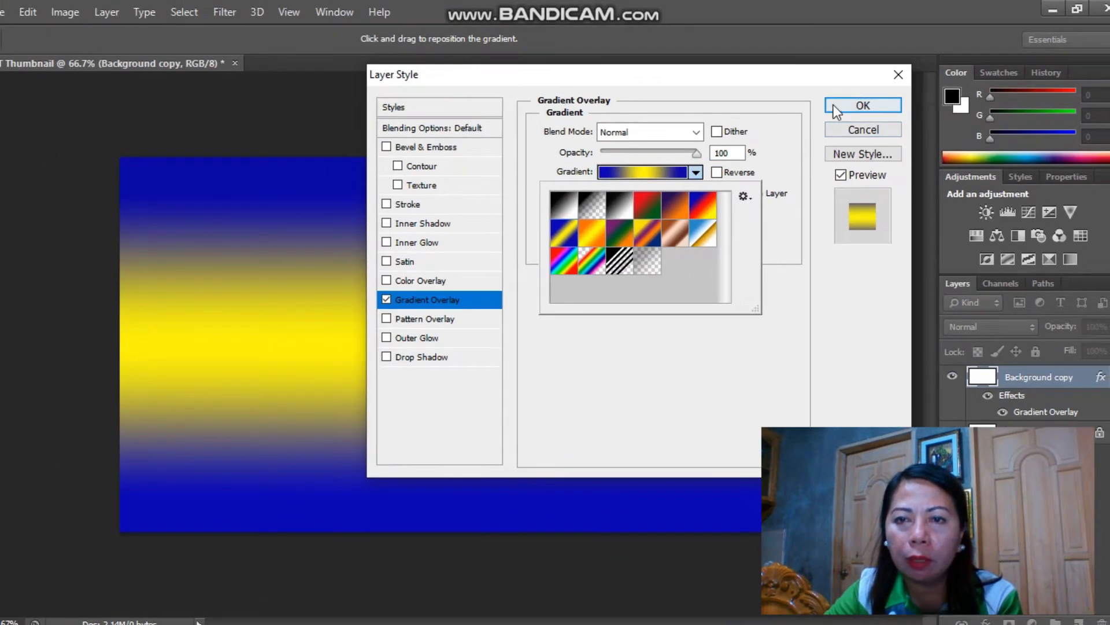
{"action": "left_click", "coordinate": [834, 105]}
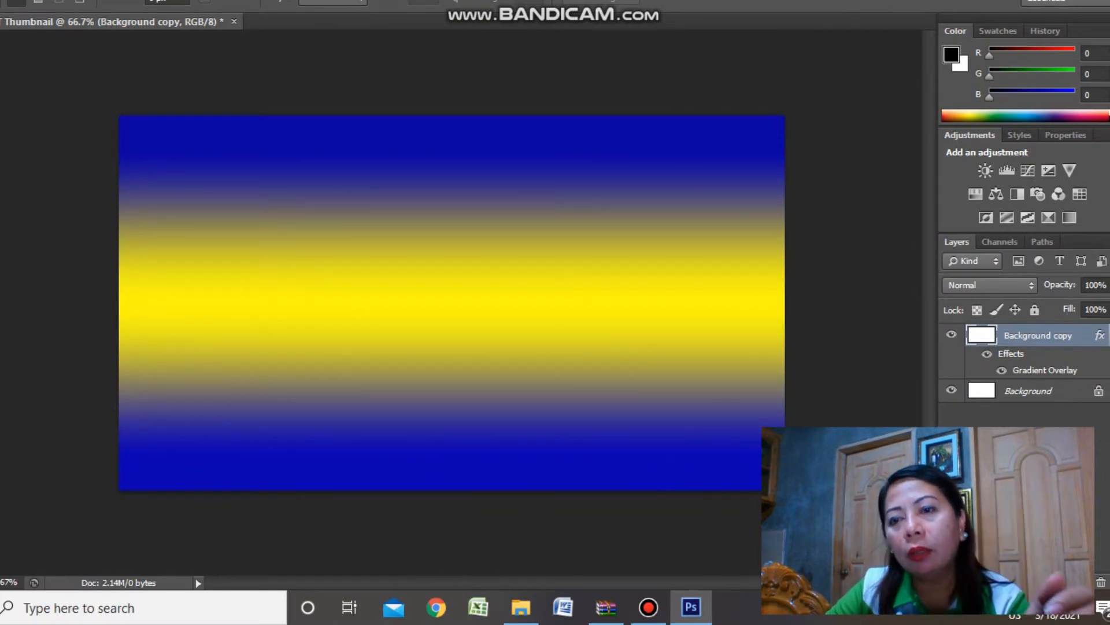
Set the Background copy layer's Gradient Overlay angle to -127° so the yellow band runs diagonally, and apply it.
{"action": "right_click", "coordinate": [989, 353]}
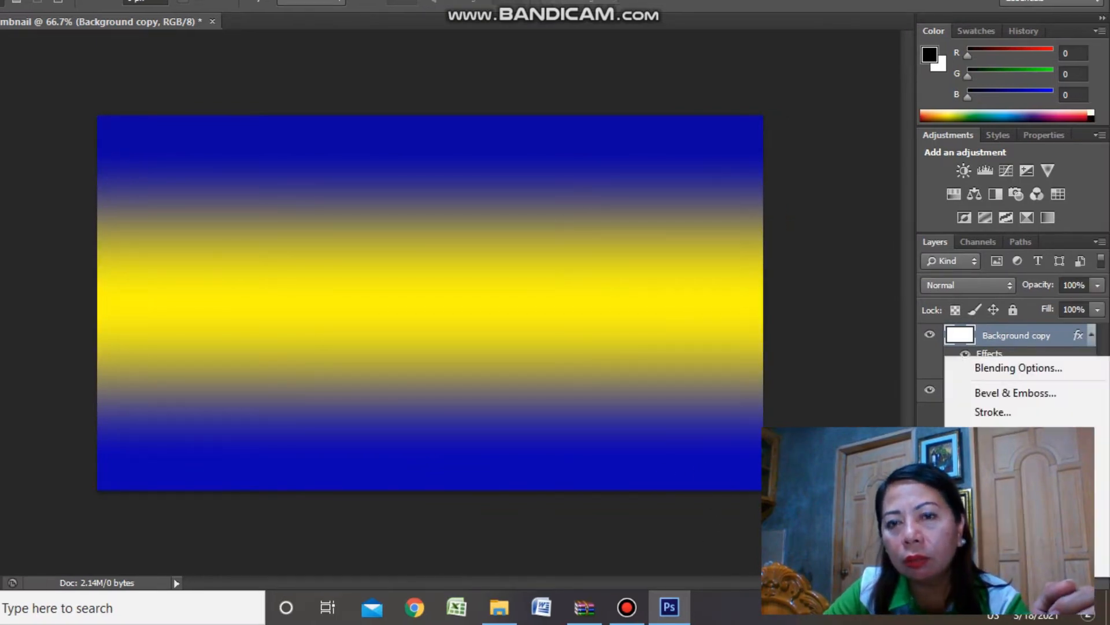
{"action": "left_click", "coordinate": [1006, 367]}
{"action": "left_click", "coordinate": [416, 295]}
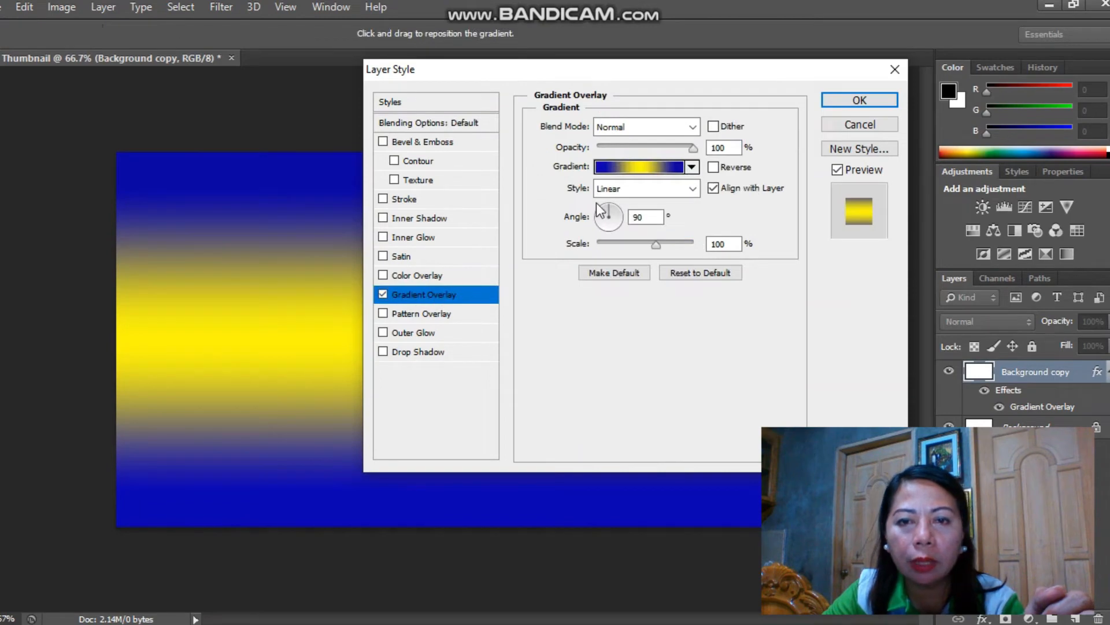
{"action": "left_click", "coordinate": [603, 217]}
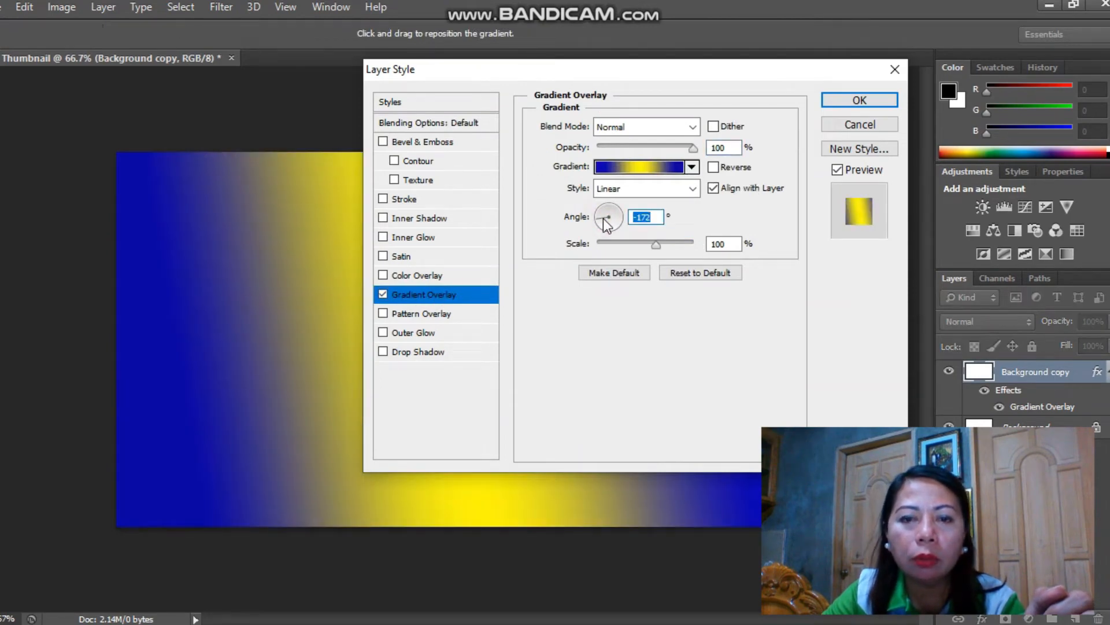
{"action": "left_click", "coordinate": [606, 222]}
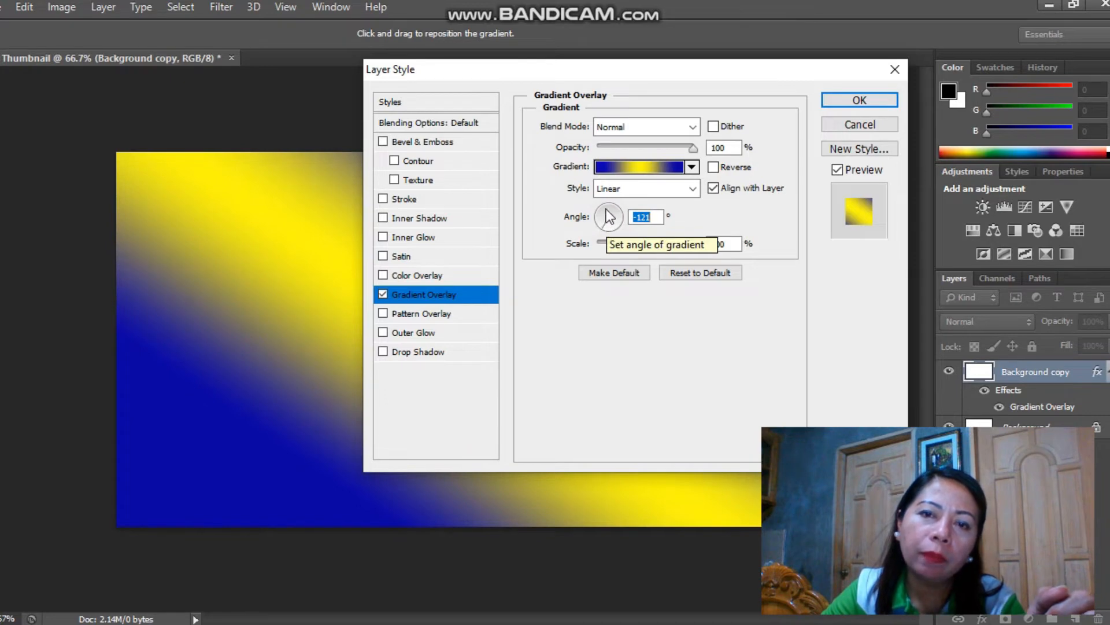
{"action": "left_click", "coordinate": [619, 213]}
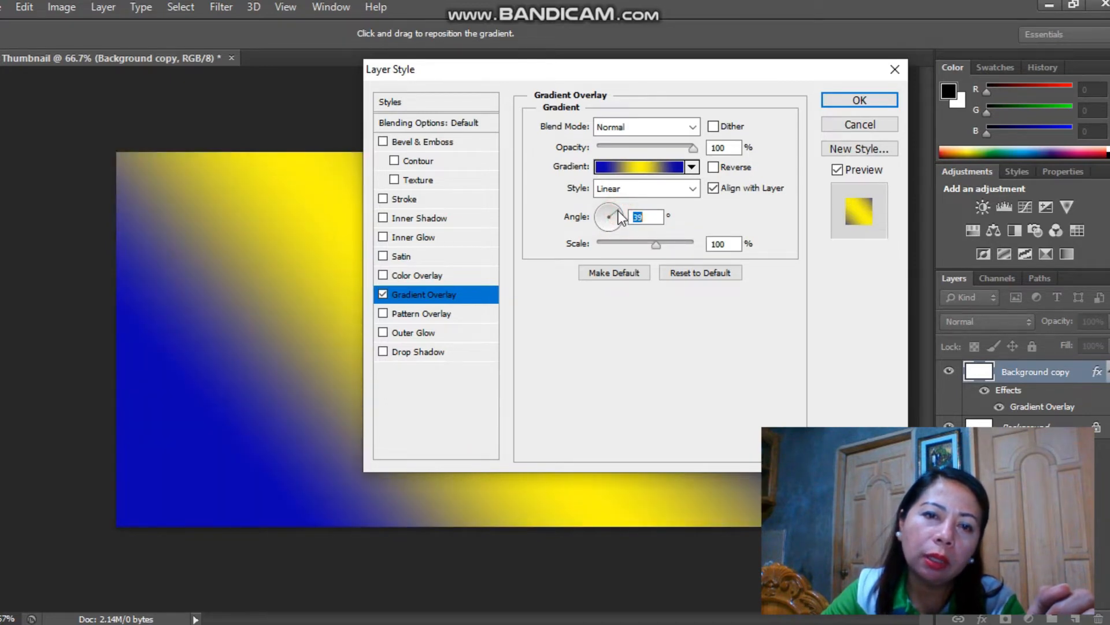
{"action": "left_click", "coordinate": [604, 225]}
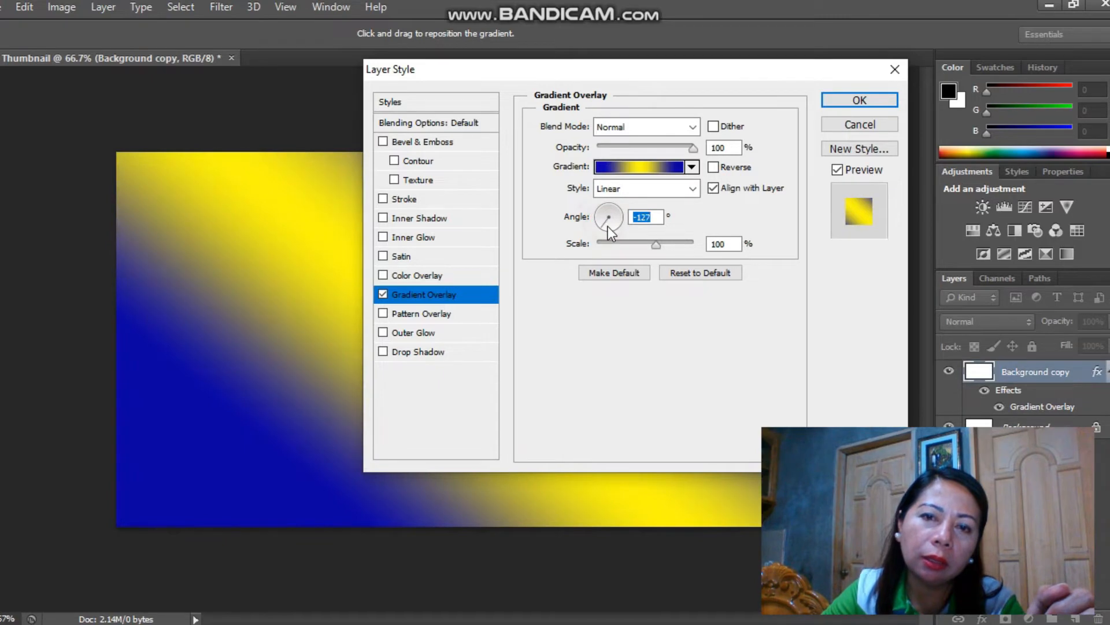
{"action": "left_click", "coordinate": [846, 105]}
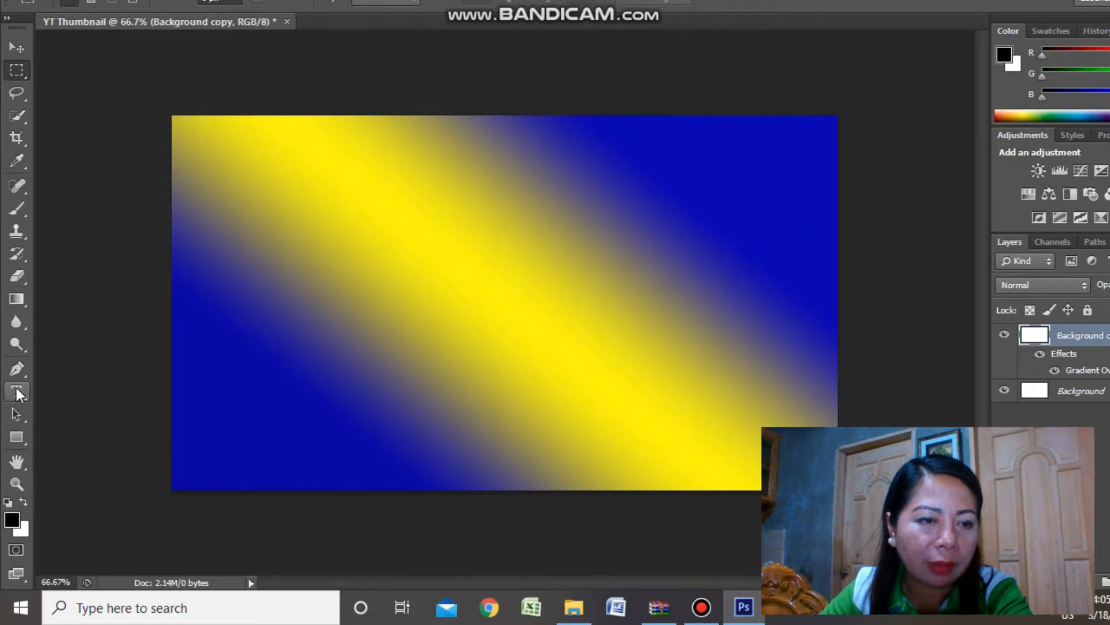
Activate the horizontal Type tool and set the font size to 90 pt.
{"action": "left_click", "coordinate": [16, 391]}
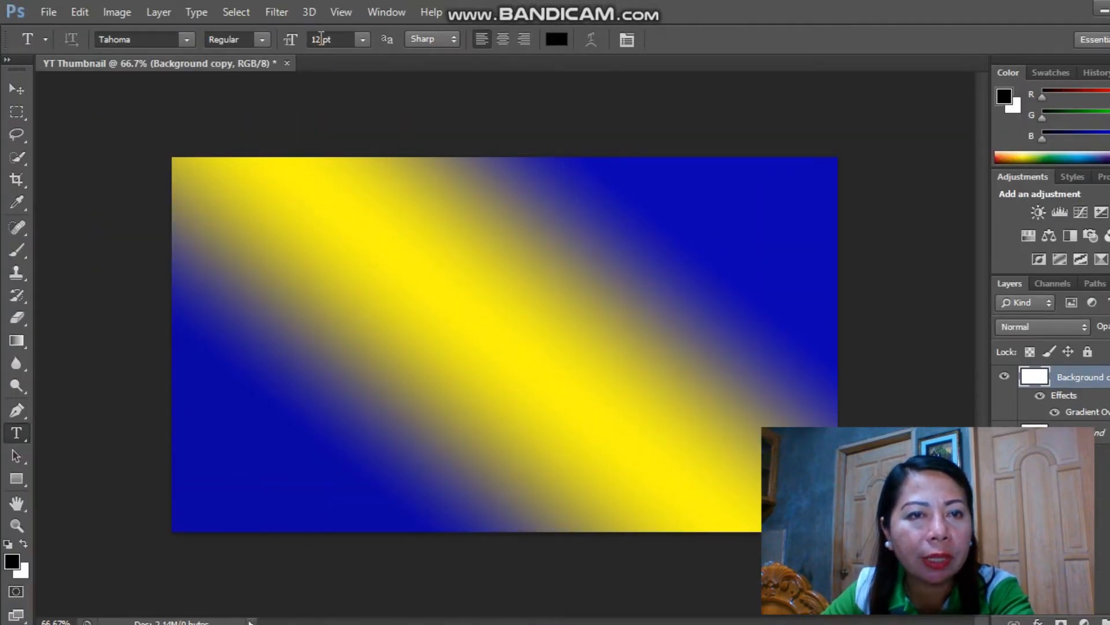
{"action": "left_click", "coordinate": [322, 38]}
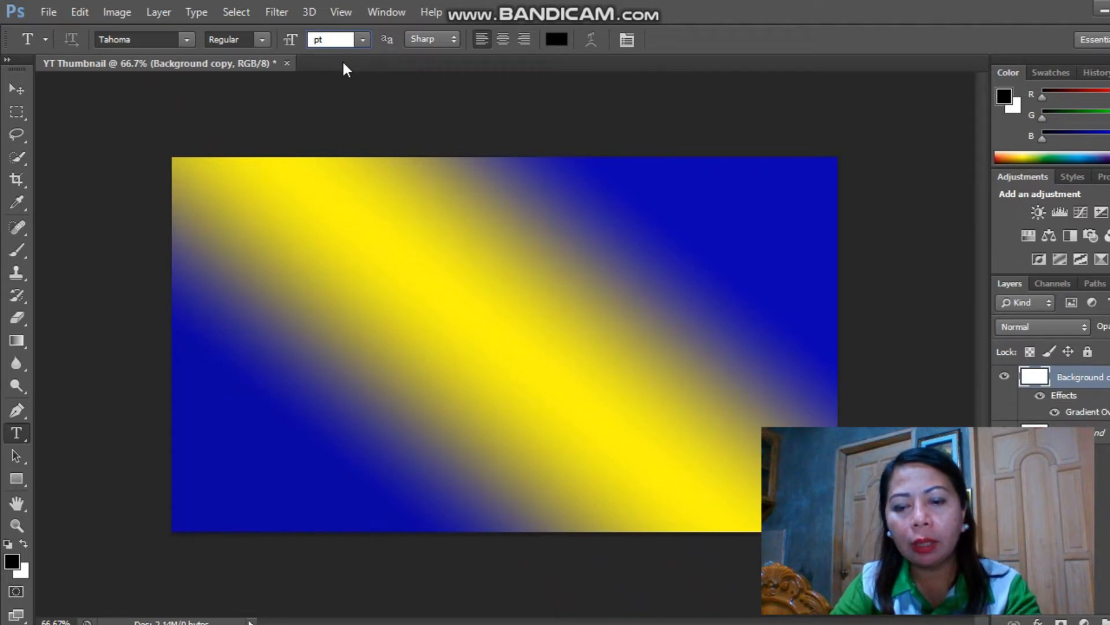
{"action": "type", "text": "90"}
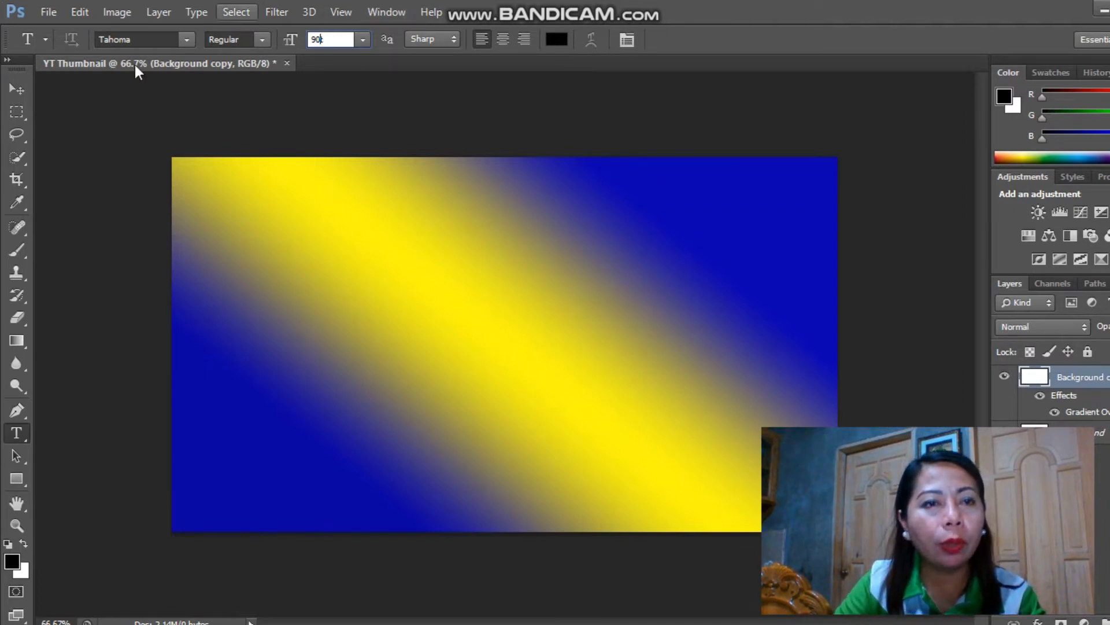
{"action": "left_click", "coordinate": [187, 38]}
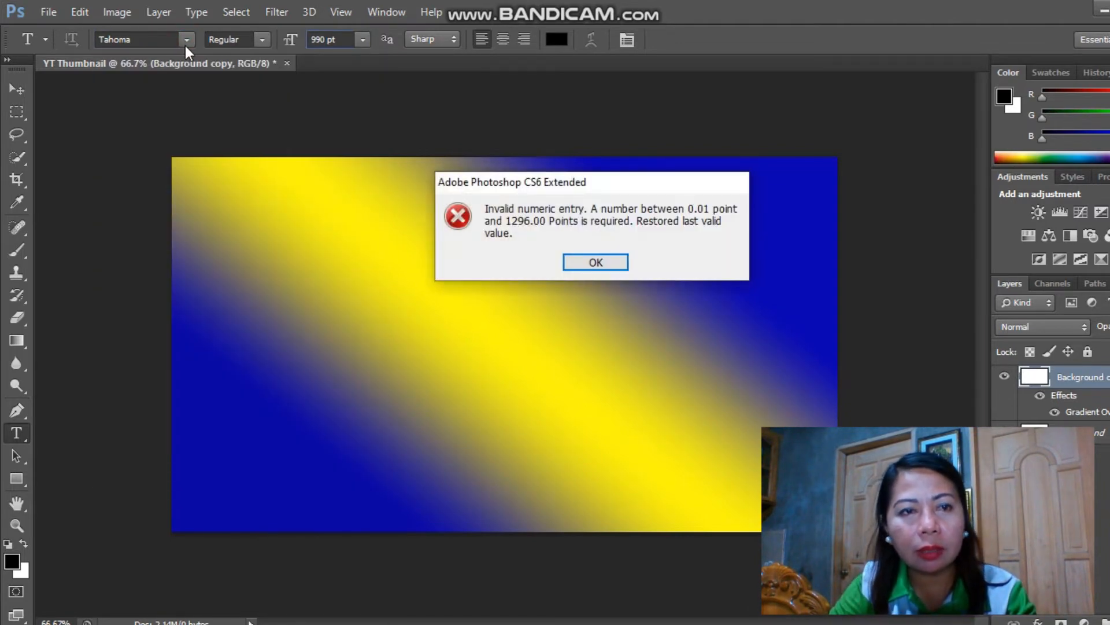
{"action": "left_click", "coordinate": [600, 262]}
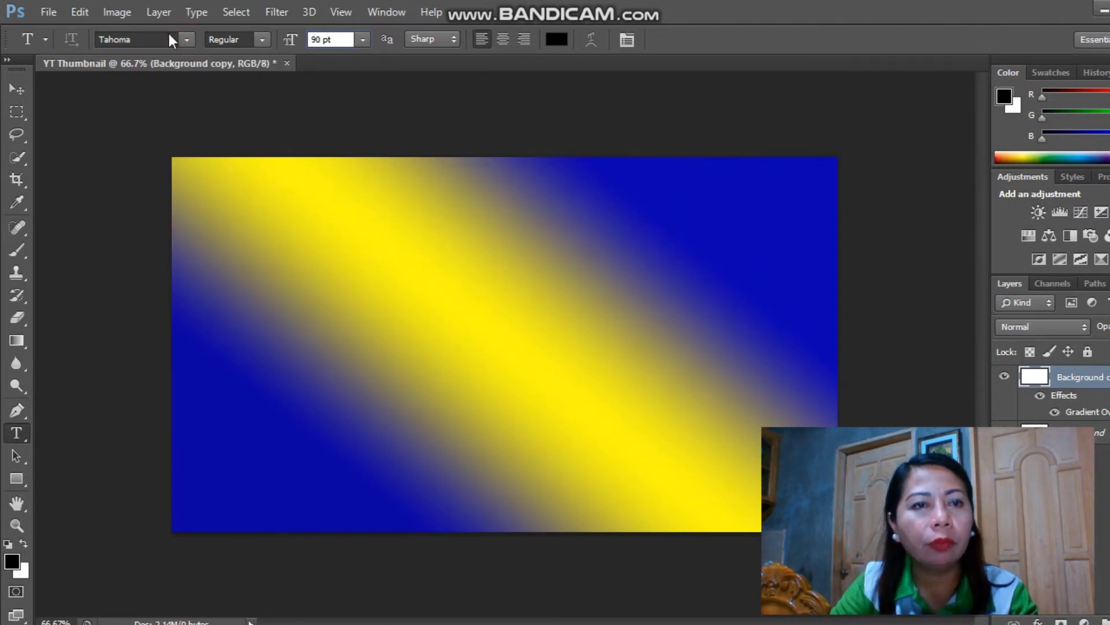
Choose the Muthiara -Demo Version- font for the new text.
{"action": "left_click", "coordinate": [185, 39]}
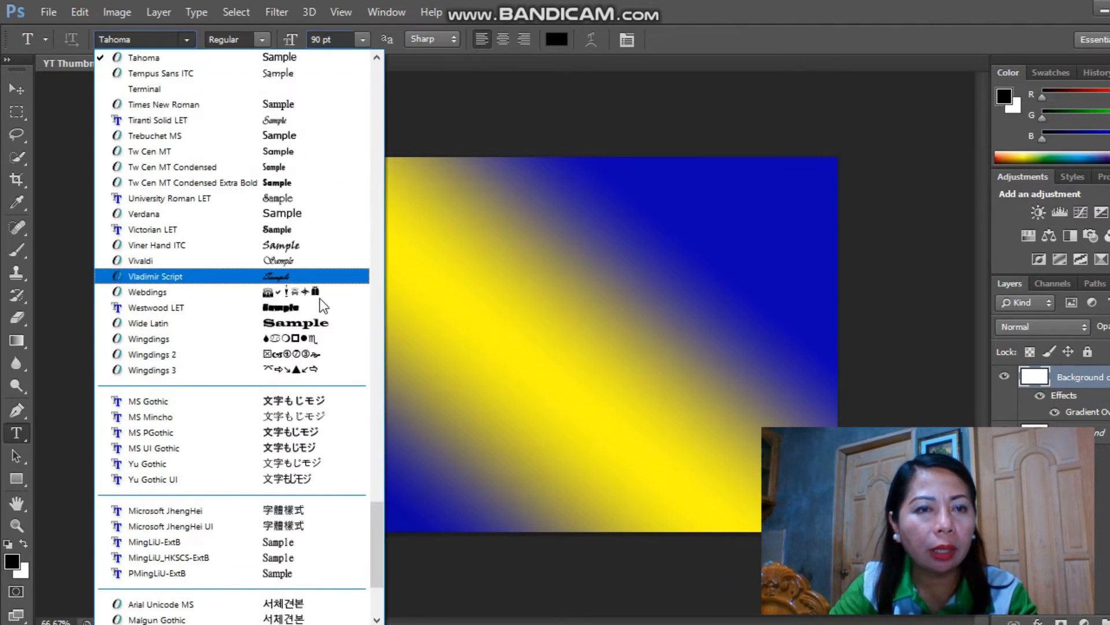
{"action": "scroll", "coordinate": [295, 358], "scroll_direction": "up", "scroll_amount": 9}
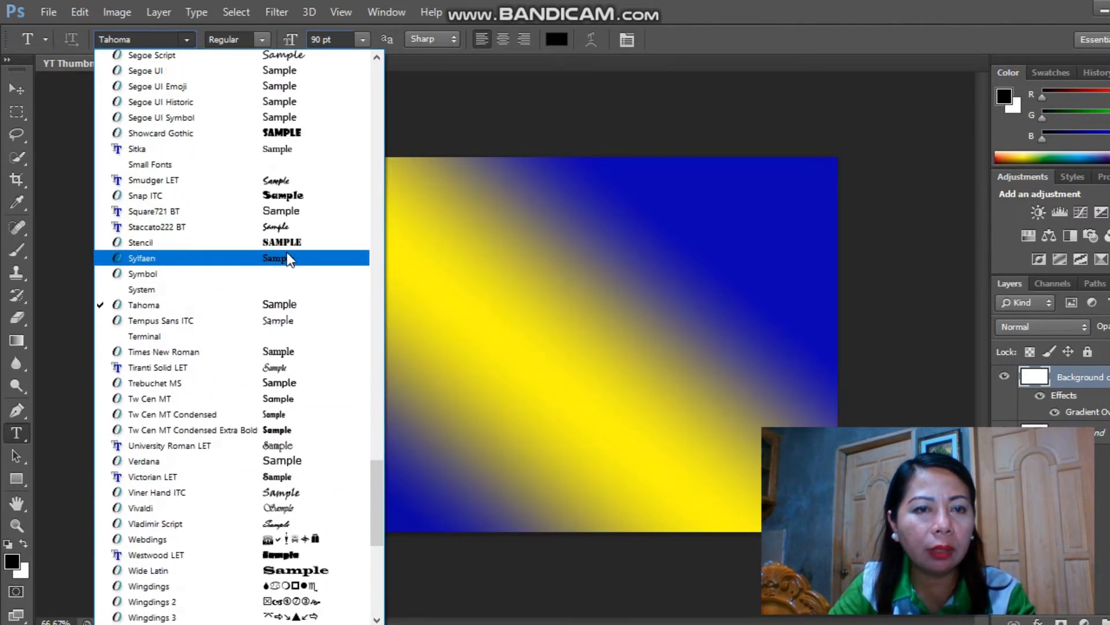
{"action": "scroll", "coordinate": [291, 231], "scroll_direction": "up", "scroll_amount": 9}
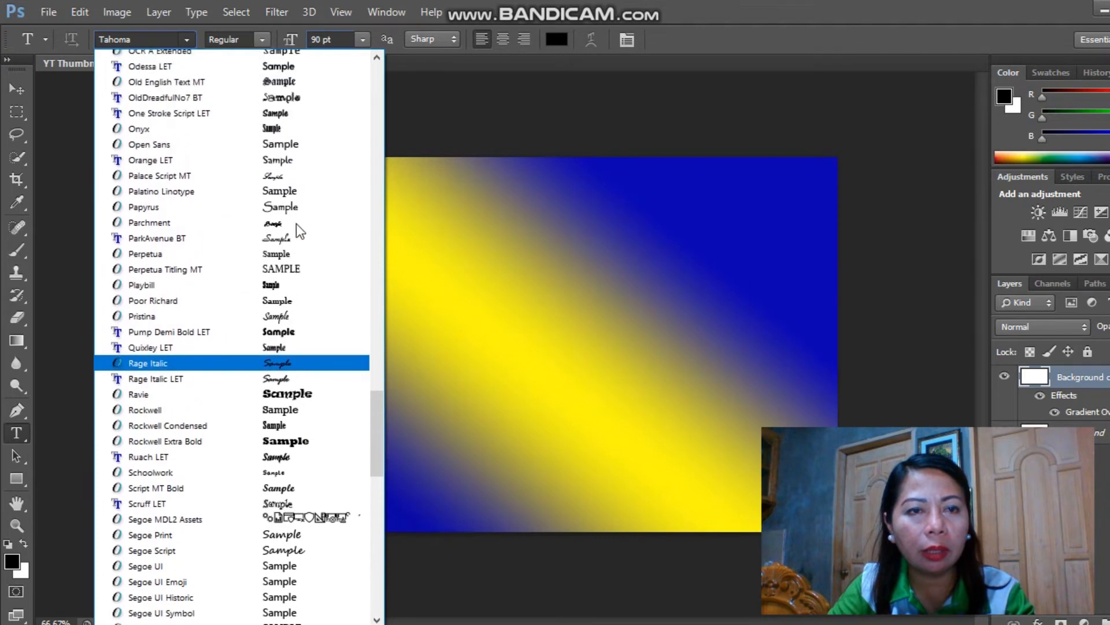
{"action": "scroll", "coordinate": [299, 231], "scroll_direction": "up", "scroll_amount": 4}
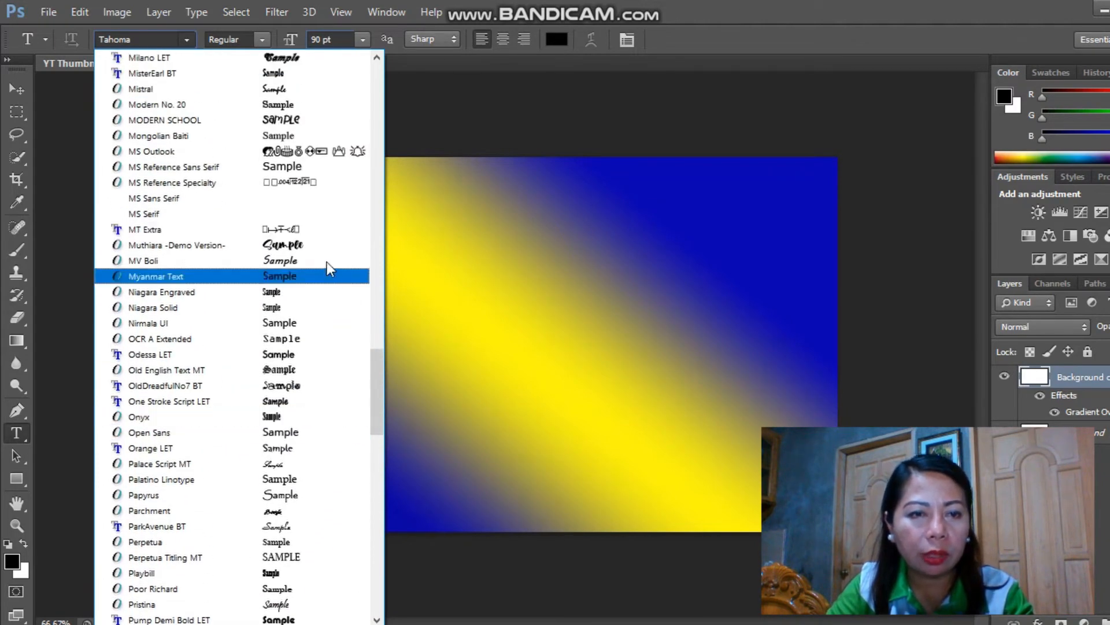
{"action": "left_click", "coordinate": [296, 247]}
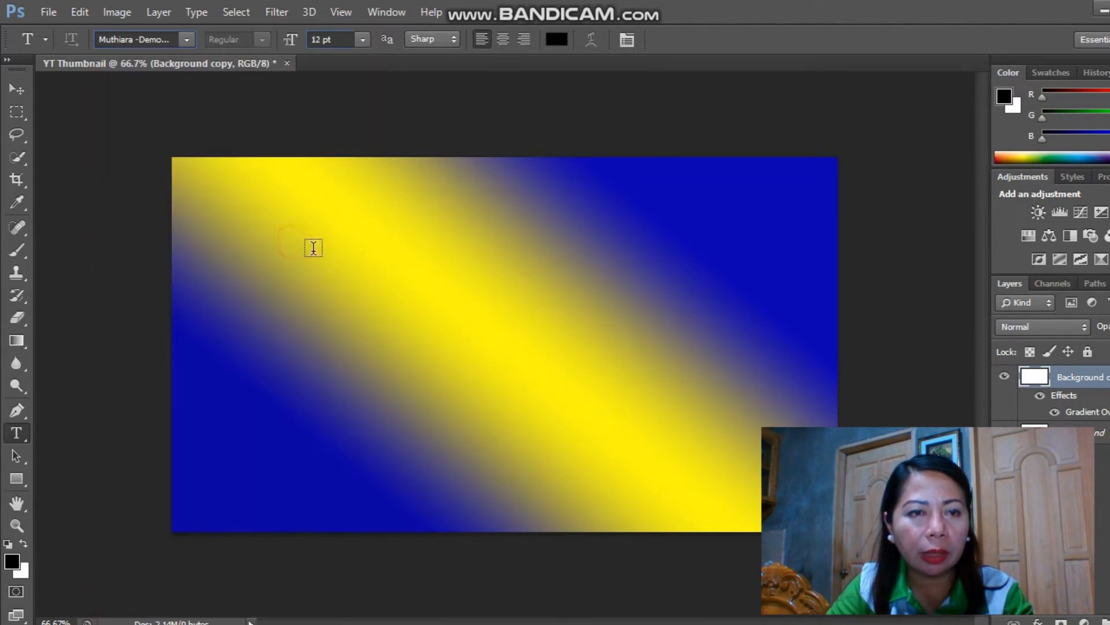
Start a text line in the upper-left part of the canvas with the word "How" and set its size to 100 pt.
{"action": "left_click", "coordinate": [271, 229]}
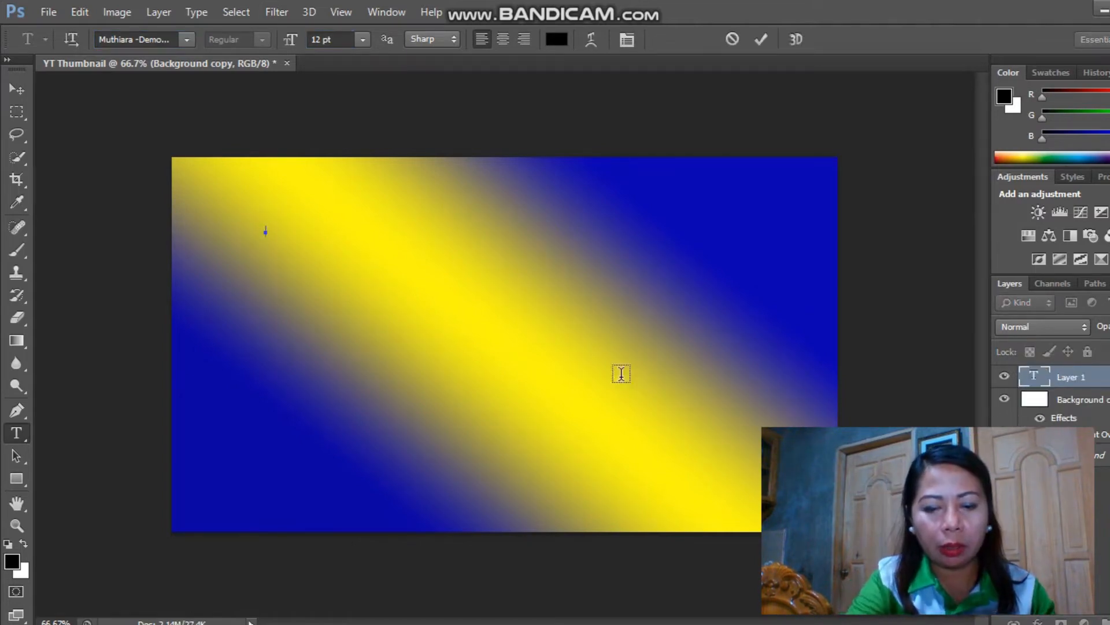
{"action": "type", "text": "4"}
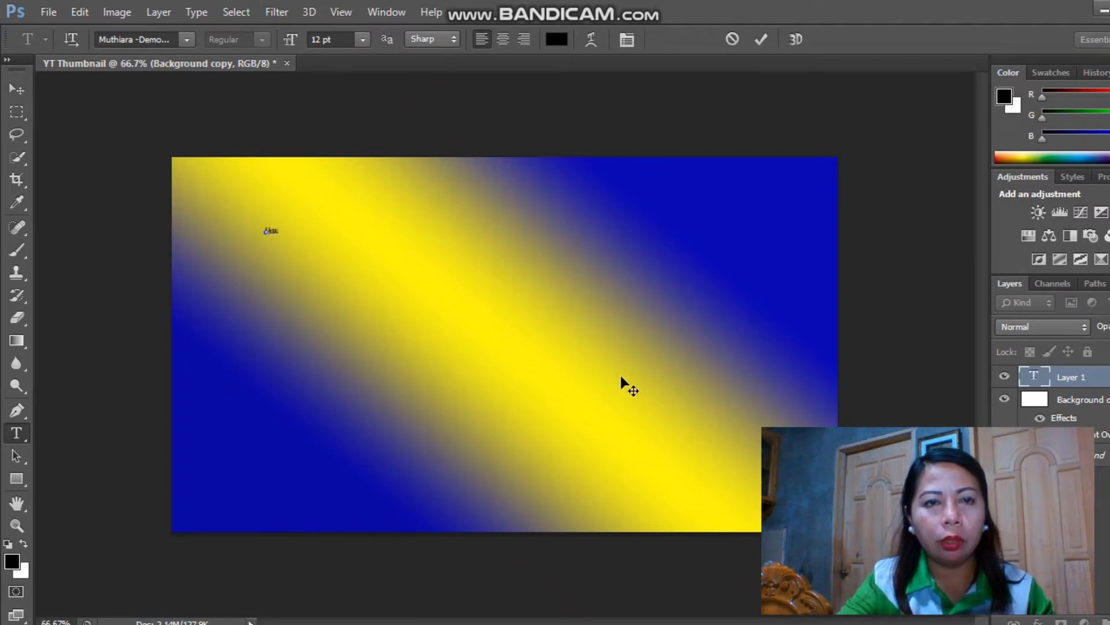
{"action": "left_click_drag", "start_coordinate": [262, 229], "coordinate": [307, 230]}
{"action": "left_click", "coordinate": [323, 38]}
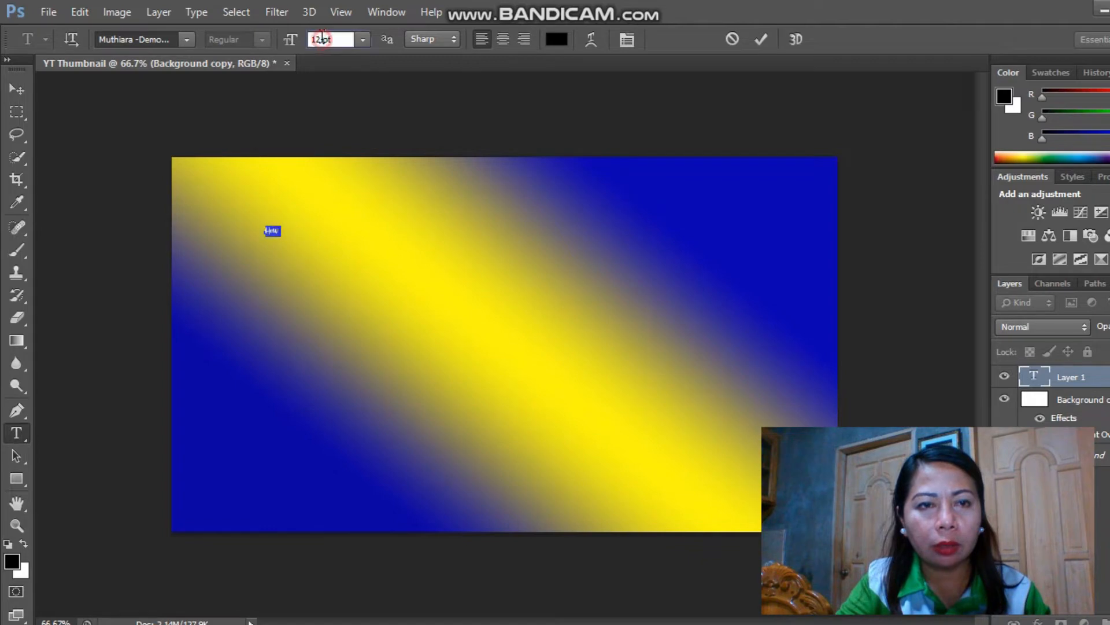
{"action": "type", "text": "100"}
{"action": "key", "text": "Return"}
Complete the text as "How to Make Youtube" with "Thumbnail" on a second line, and shift it toward the canvas's left edge.
{"action": "type", "text": "To Make"}
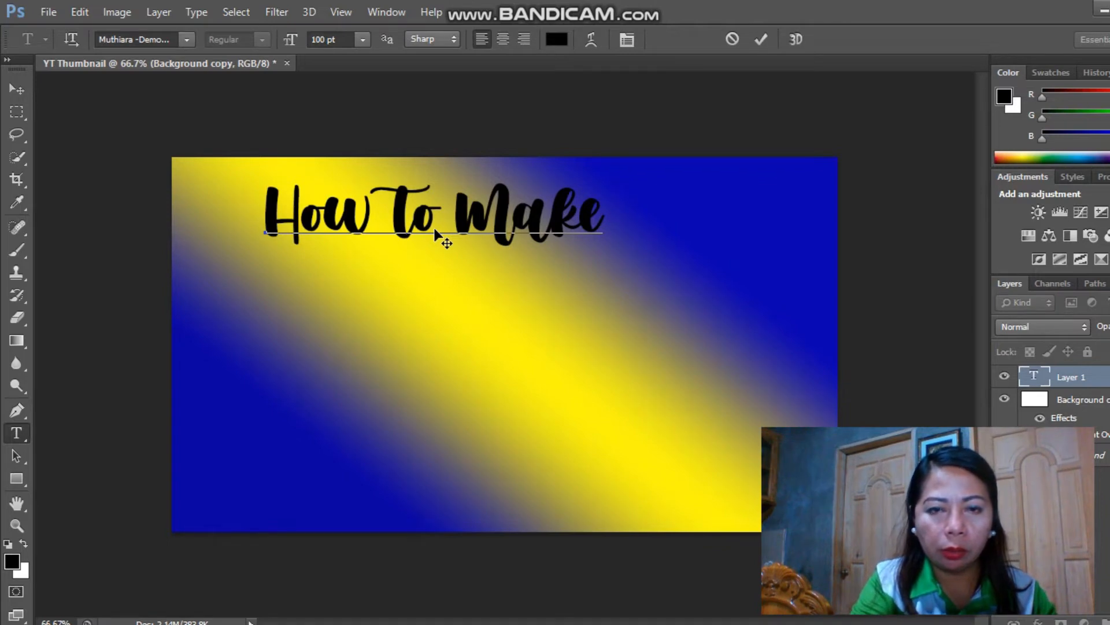
{"action": "type", "text": " Youtube"}
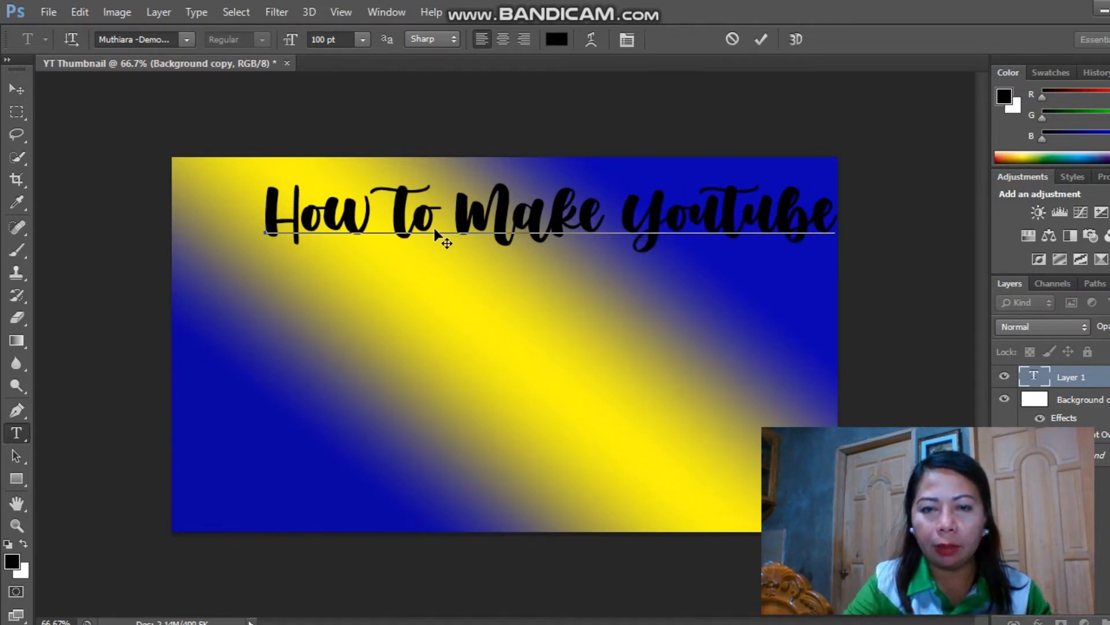
{"action": "key", "text": "Return"}
{"action": "type", "text": "Thu"}
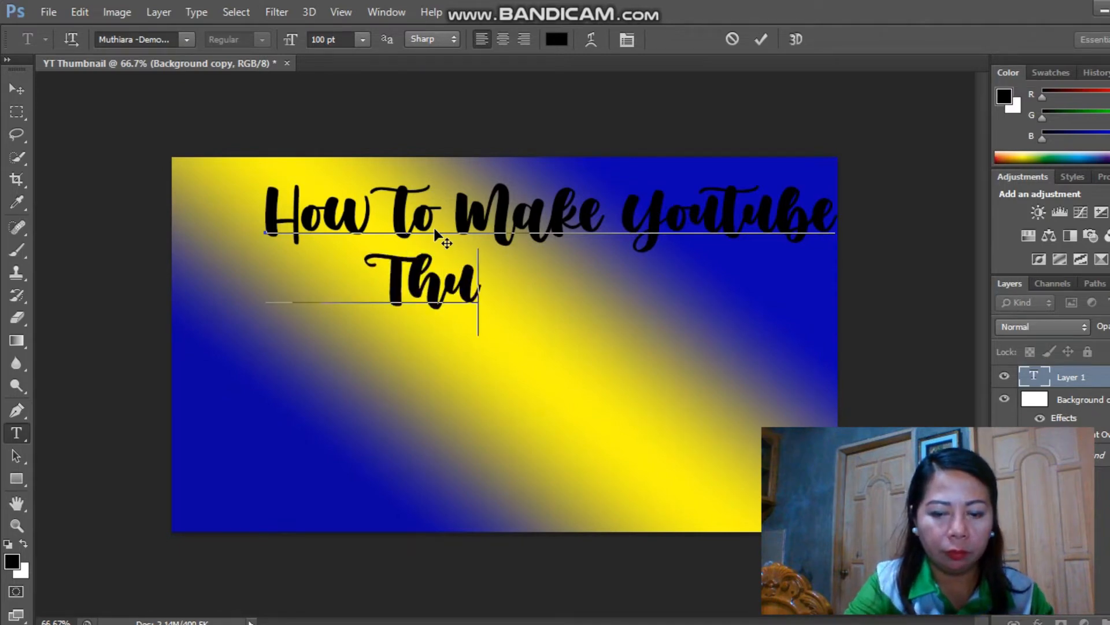
{"action": "type", "text": "mbnail"}
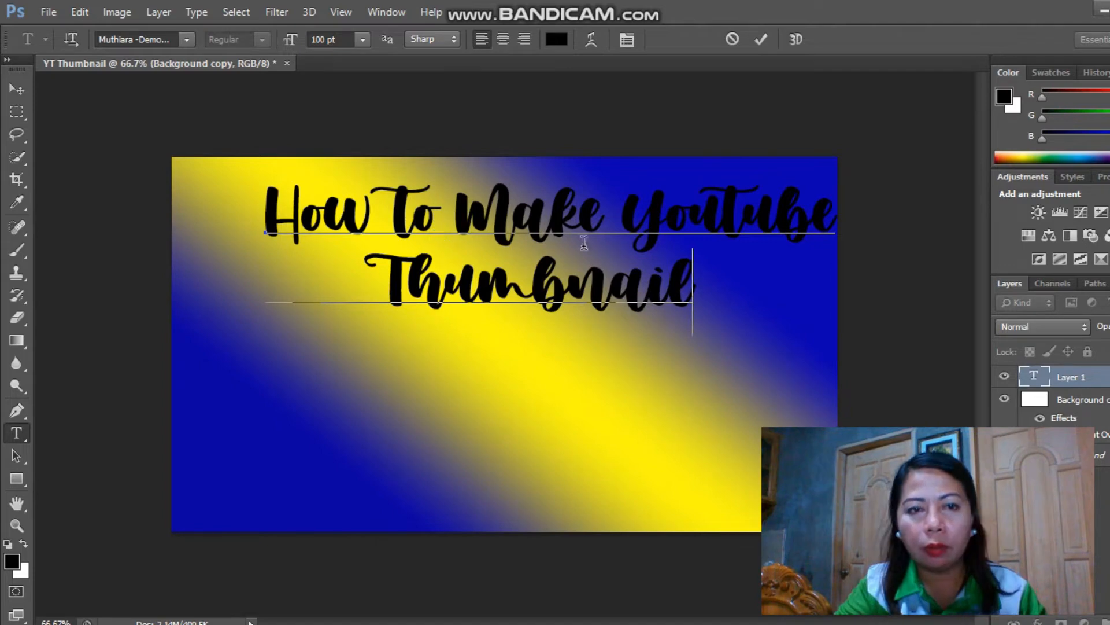
{"action": "left_click", "coordinate": [761, 41]}
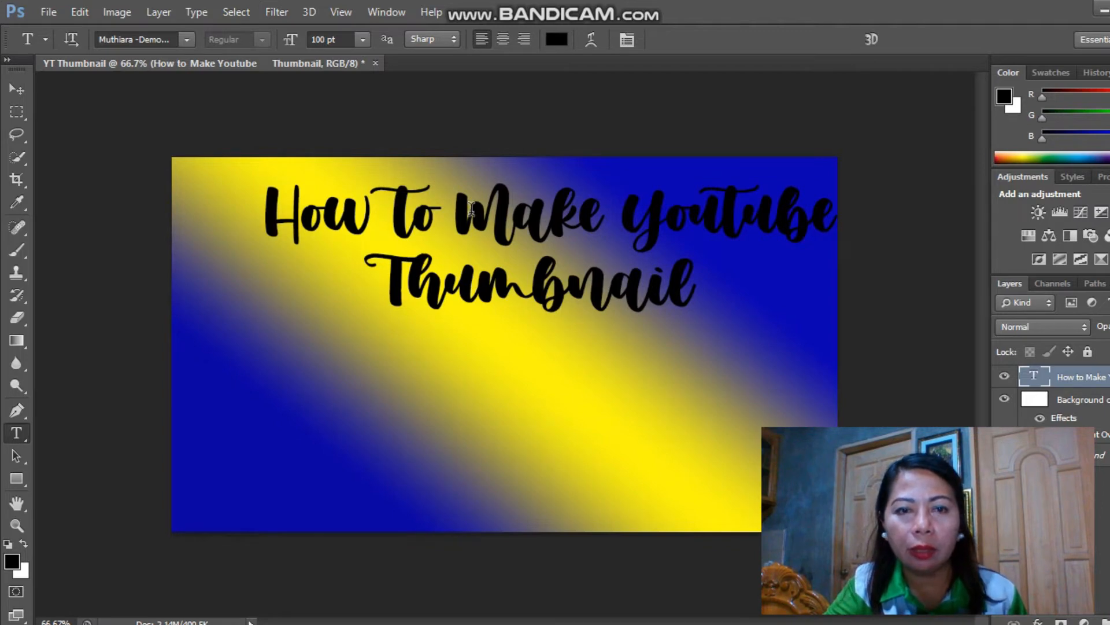
{"action": "left_click", "coordinate": [20, 90]}
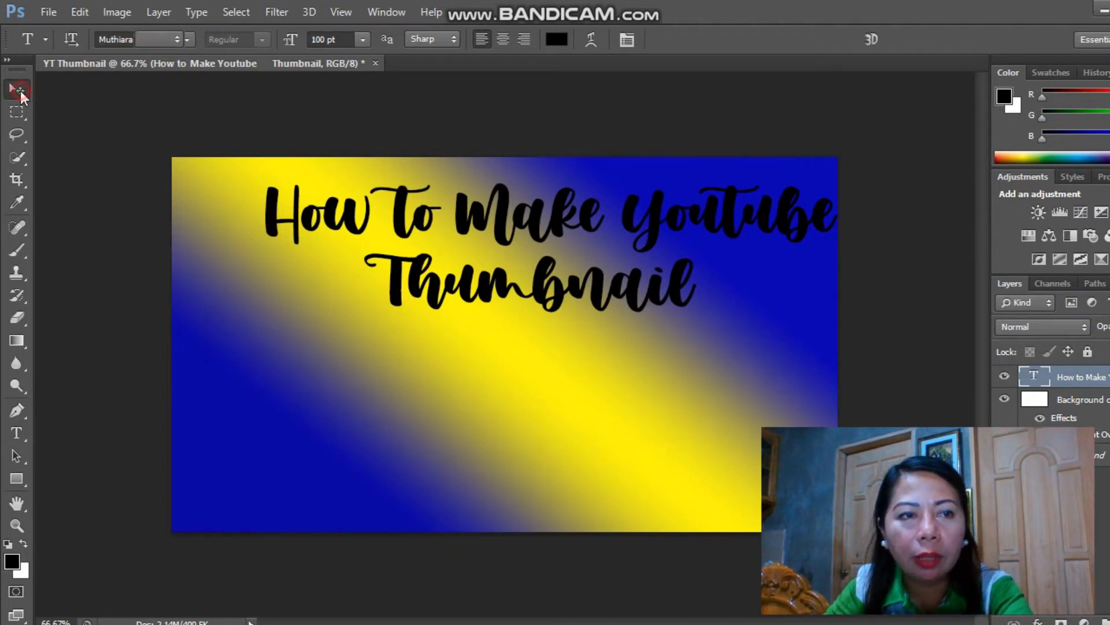
{"action": "left_click_drag", "start_coordinate": [267, 220], "coordinate": [203, 209]}
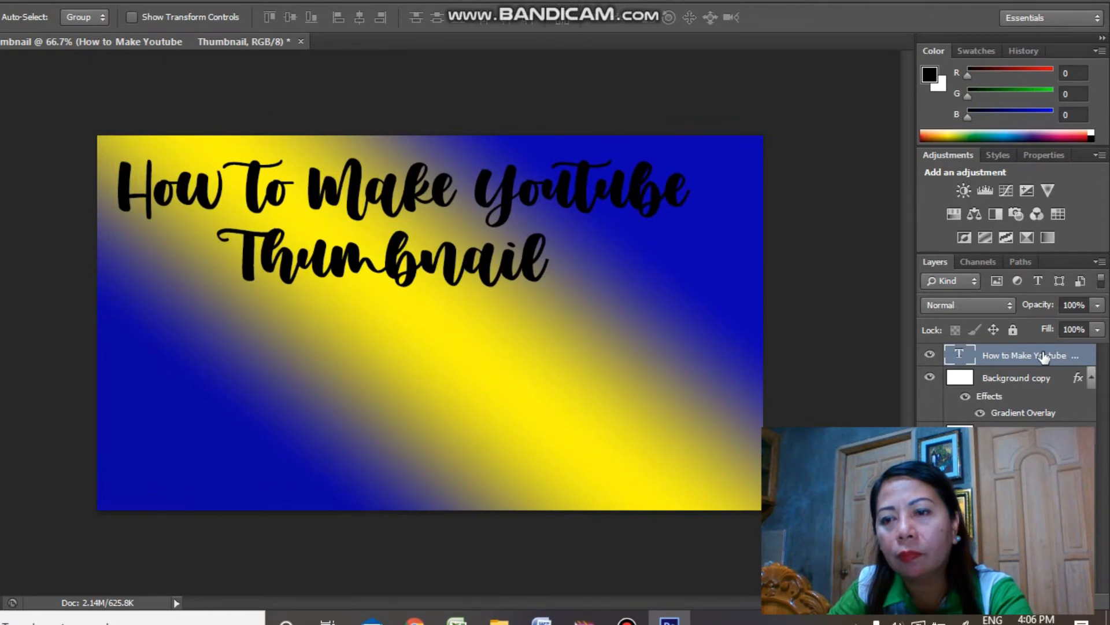
Add a Stroke style to the "How to Make Youtube Thumbnail" text layer with the near-white colour #fcf8f8.
{"action": "right_click", "coordinate": [1039, 354]}
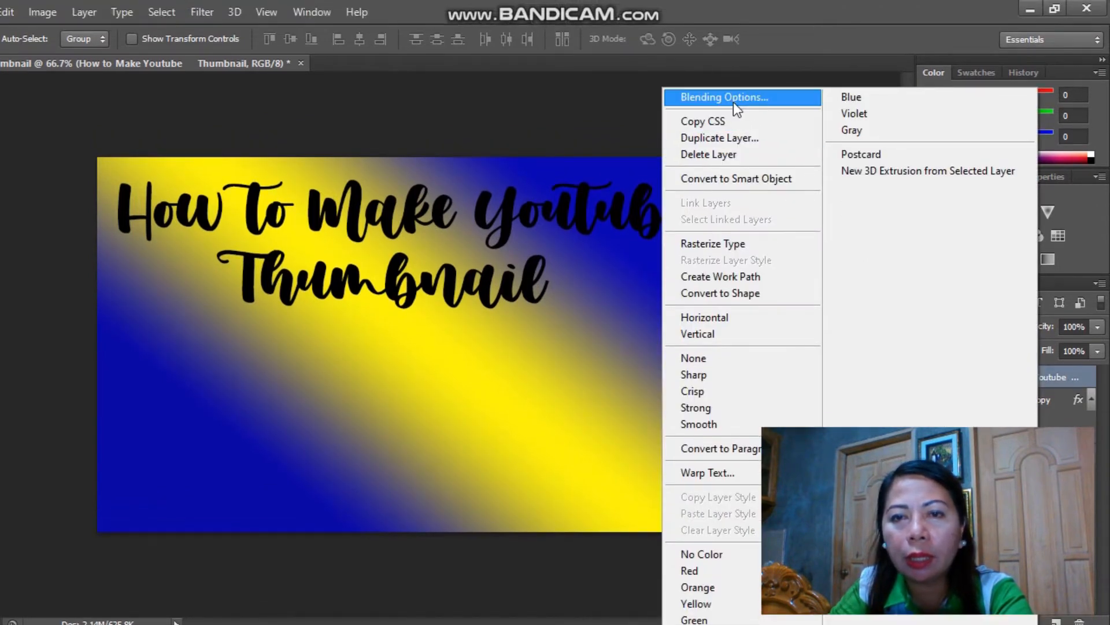
{"action": "left_click", "coordinate": [727, 76]}
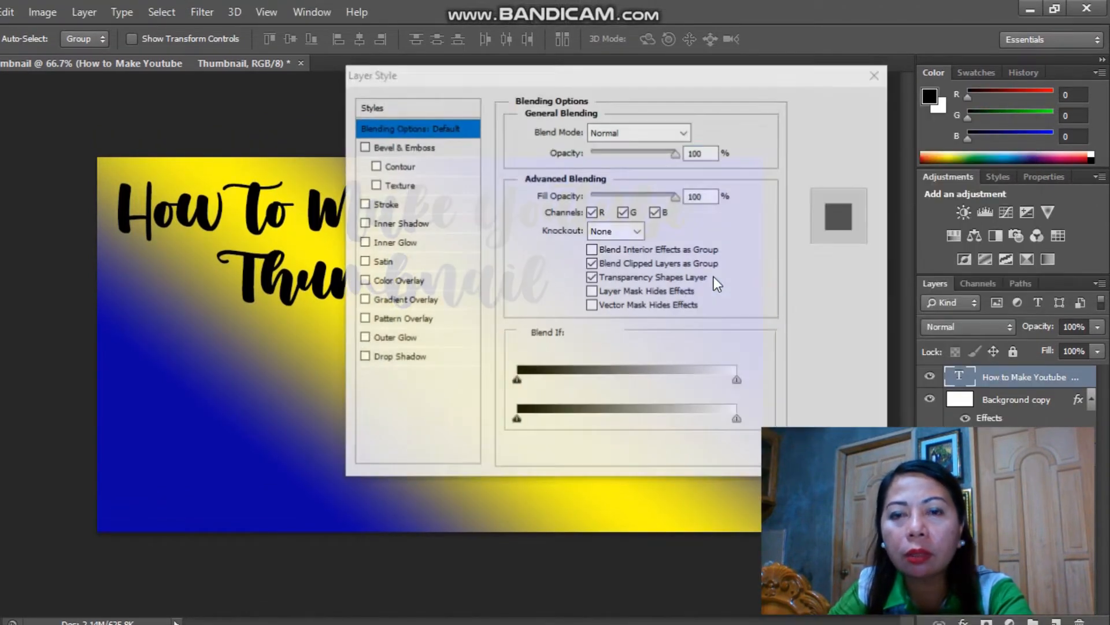
{"action": "left_click", "coordinate": [388, 204]}
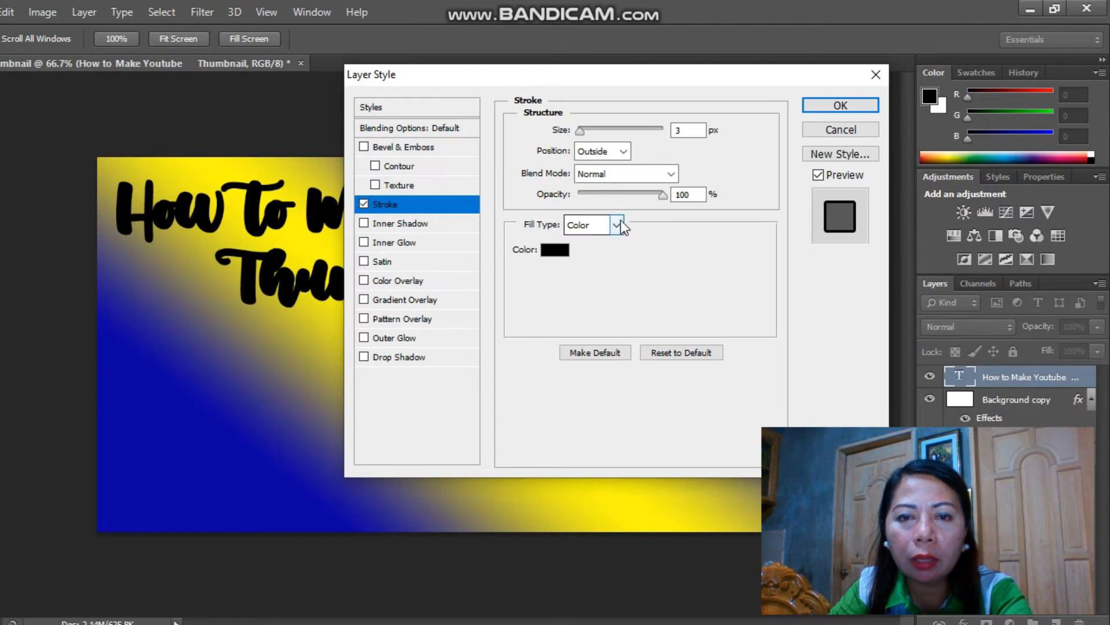
{"action": "left_click", "coordinate": [557, 252]}
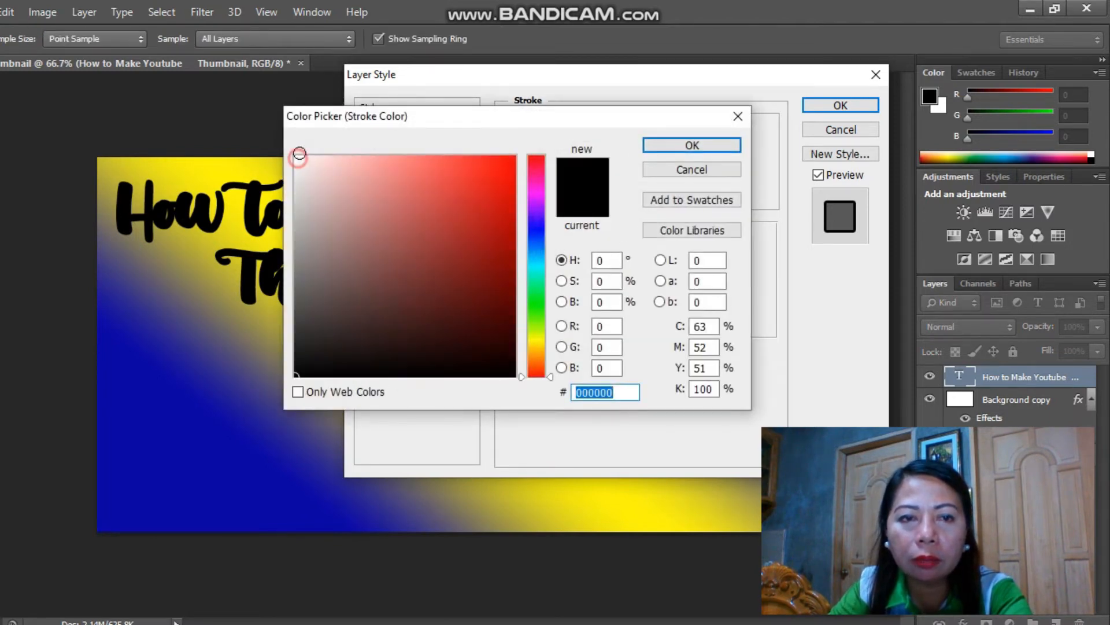
{"action": "left_click", "coordinate": [298, 158]}
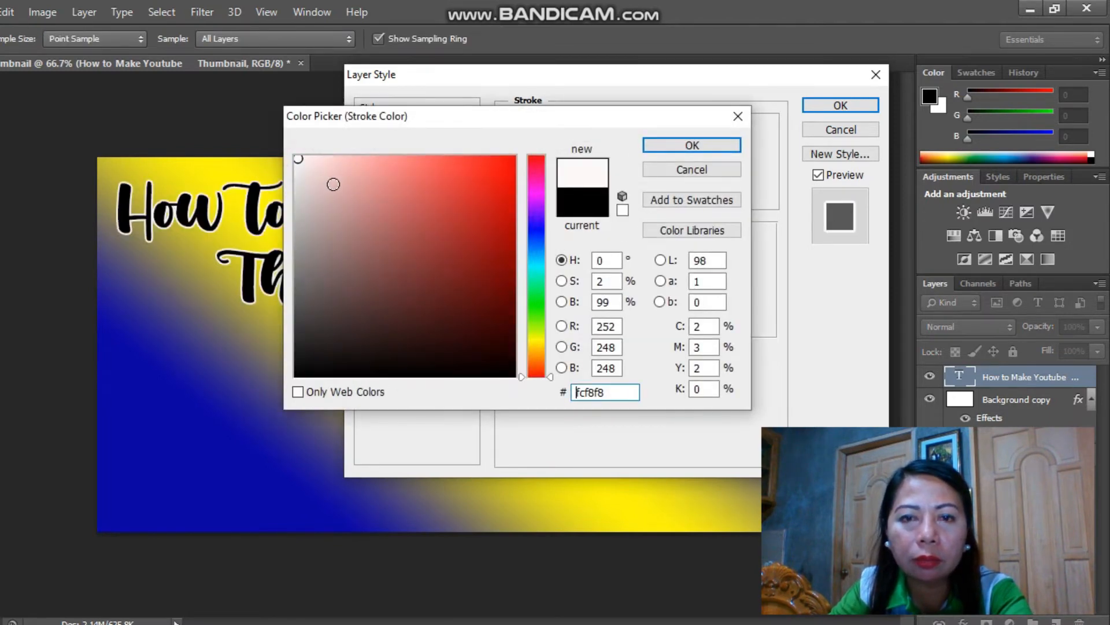
{"action": "left_click", "coordinate": [668, 146]}
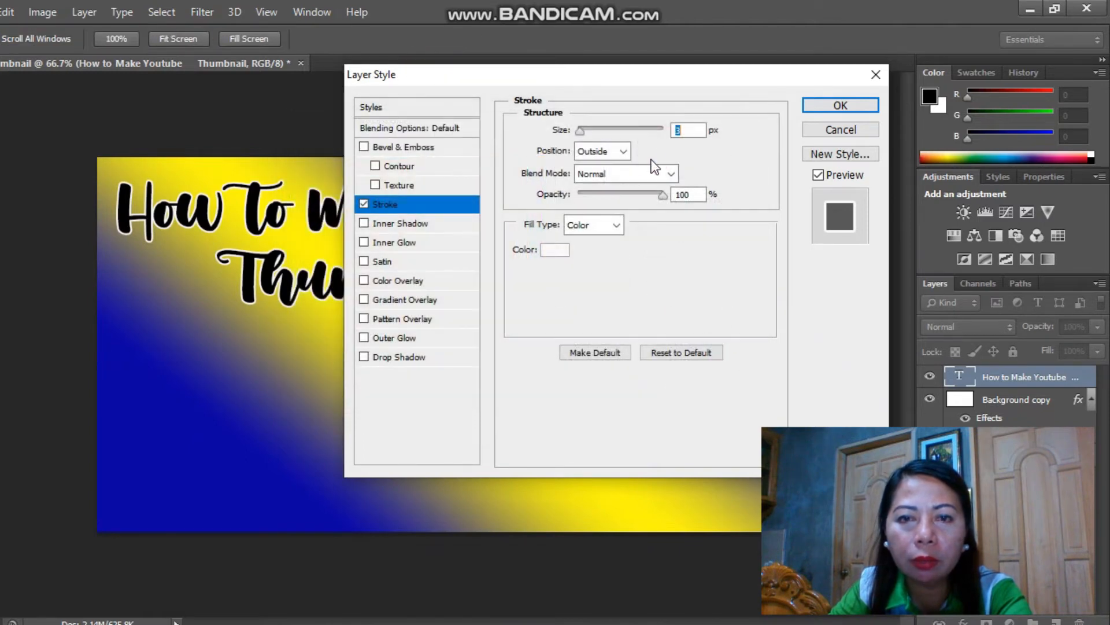
Set the title text's stroke size to 8 px and apply the layer style.
{"action": "left_click", "coordinate": [586, 129]}
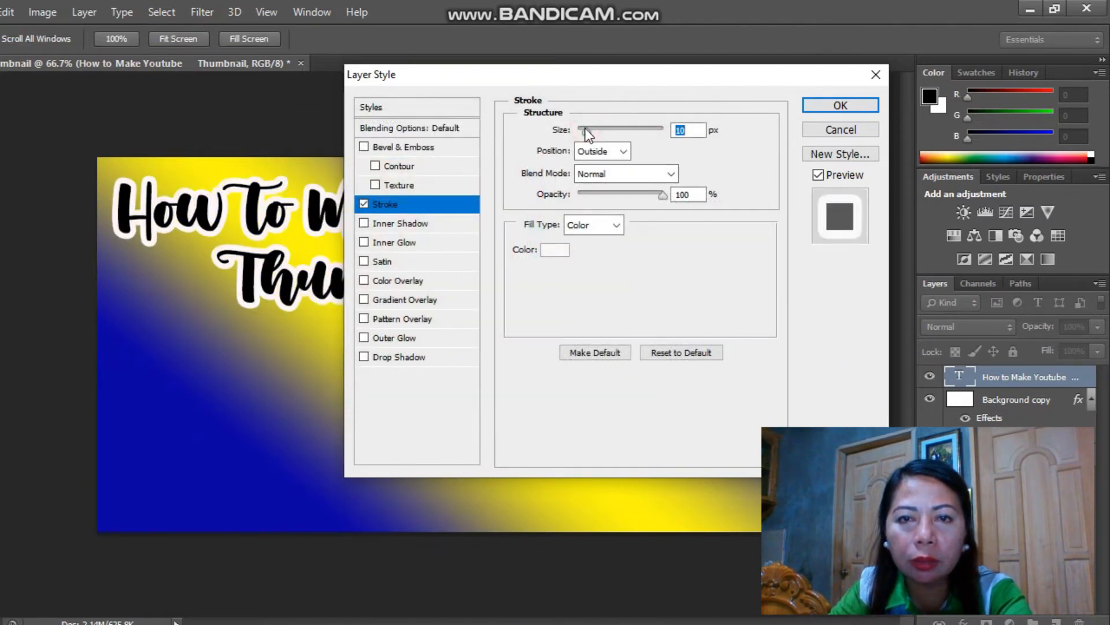
{"action": "left_click", "coordinate": [586, 129]}
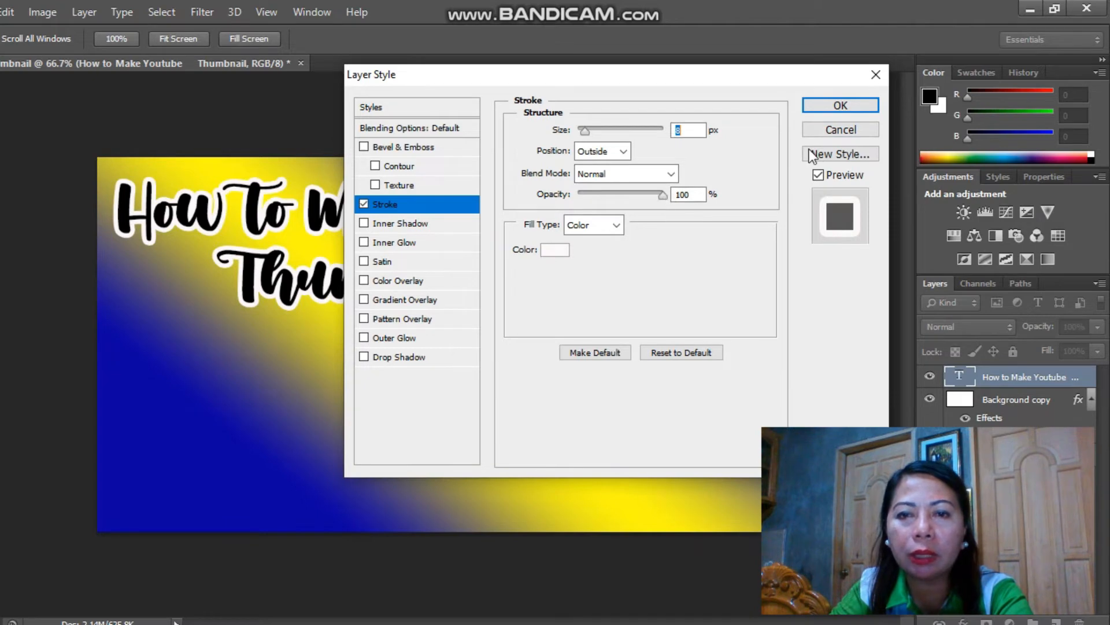
{"action": "left_click", "coordinate": [839, 105]}
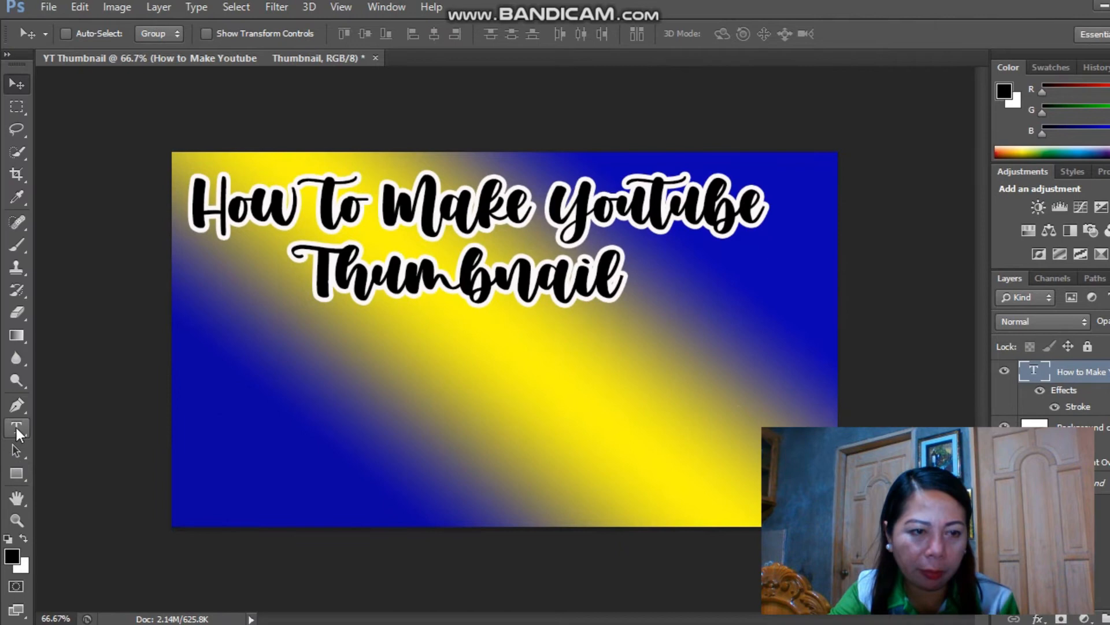
Start a new text line in the lower-left part of the canvas and set its size to 80 pt.
{"action": "left_click", "coordinate": [16, 431]}
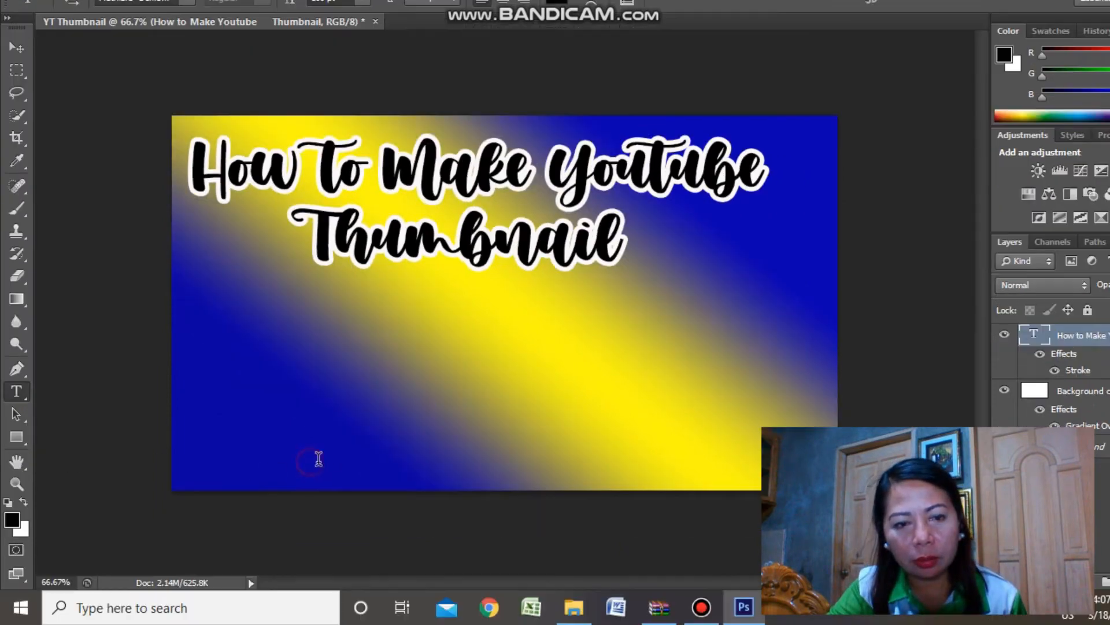
{"action": "left_click", "coordinate": [310, 496]}
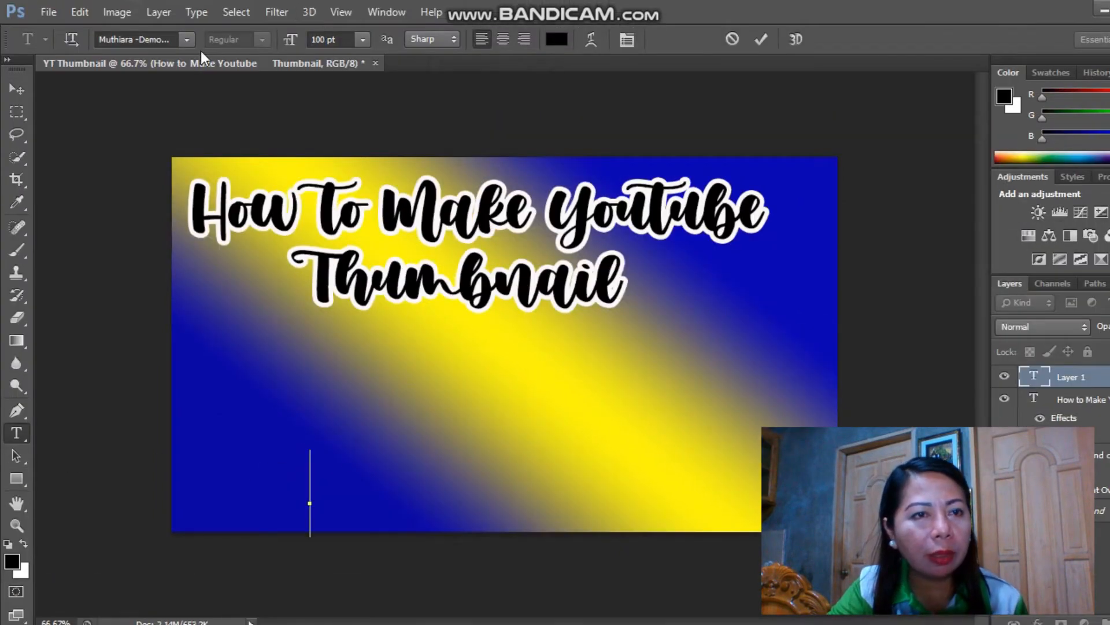
{"action": "left_click", "coordinate": [321, 39]}
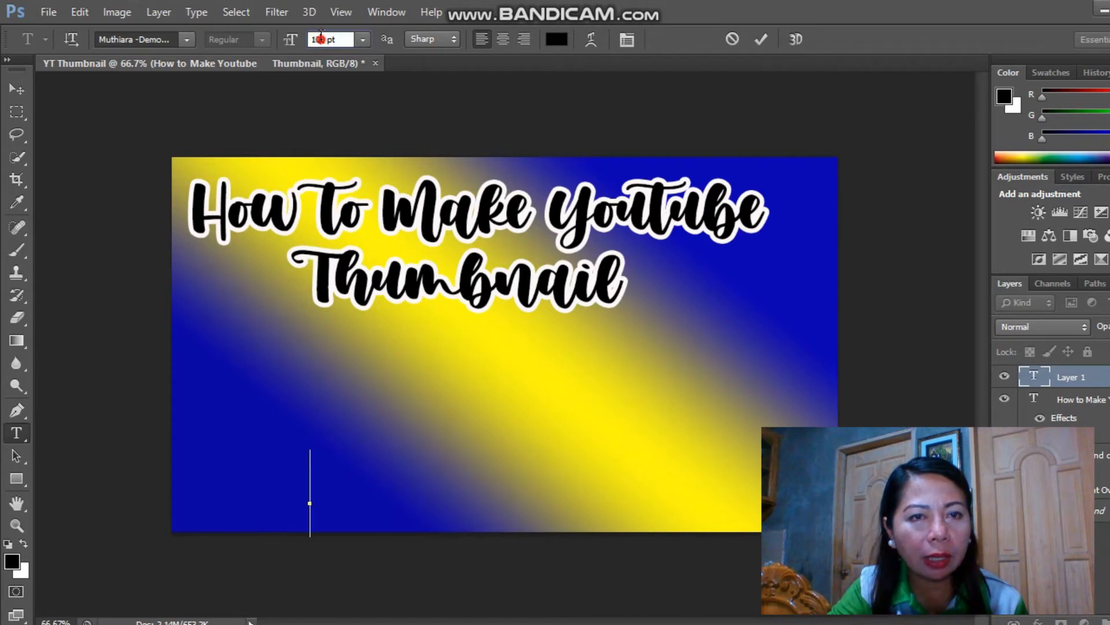
{"action": "left_click", "coordinate": [321, 40]}
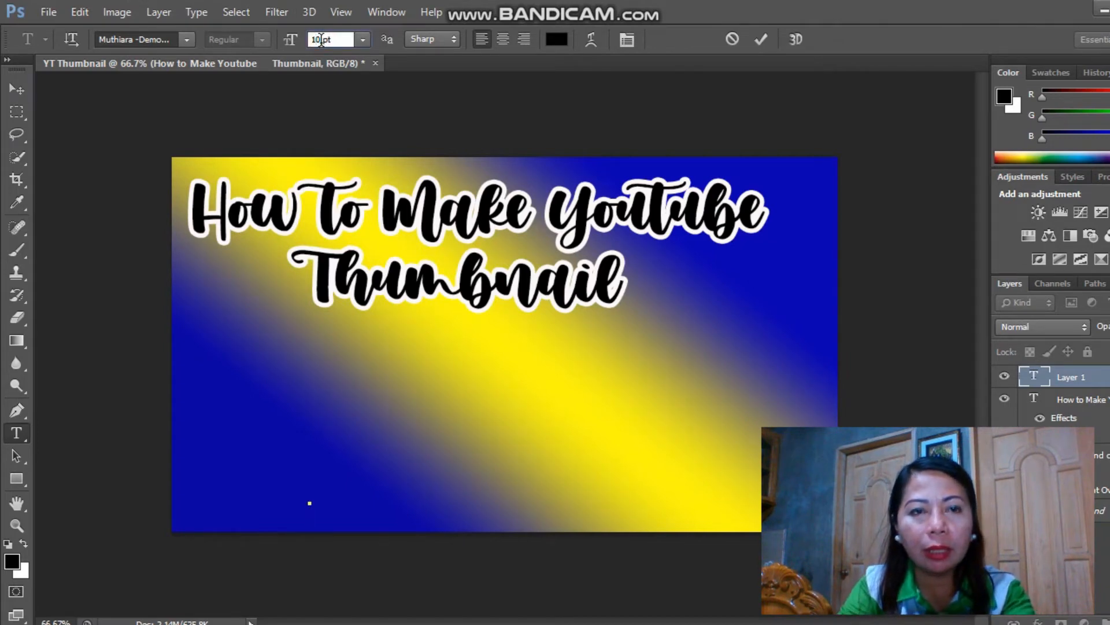
{"action": "key", "text": "BackSpace"}
{"action": "type", "text": "8"}
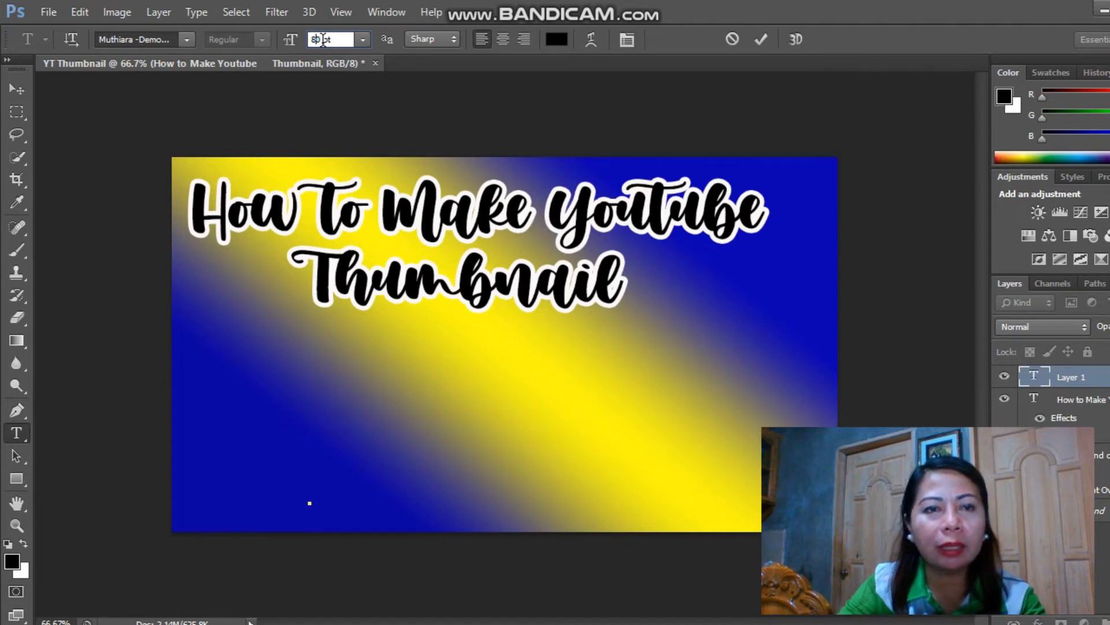
Change the new text line's font to Impact.
{"action": "left_click", "coordinate": [186, 39]}
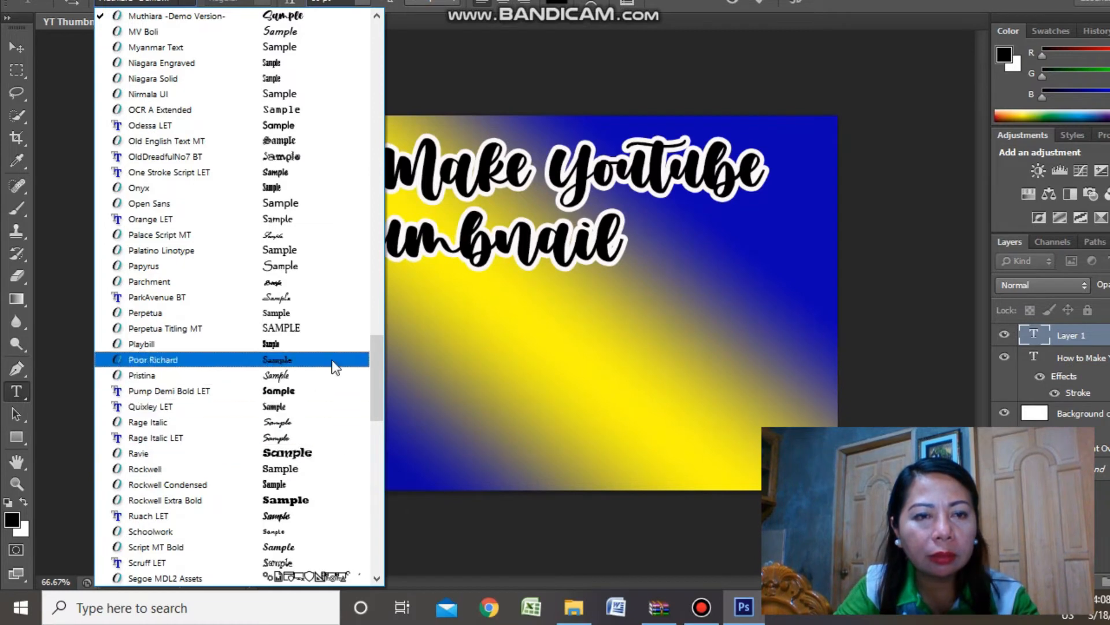
{"action": "scroll", "coordinate": [334, 362], "scroll_direction": "up", "scroll_amount": 12}
{"action": "scroll", "coordinate": [312, 187], "scroll_direction": "up", "scroll_amount": 9}
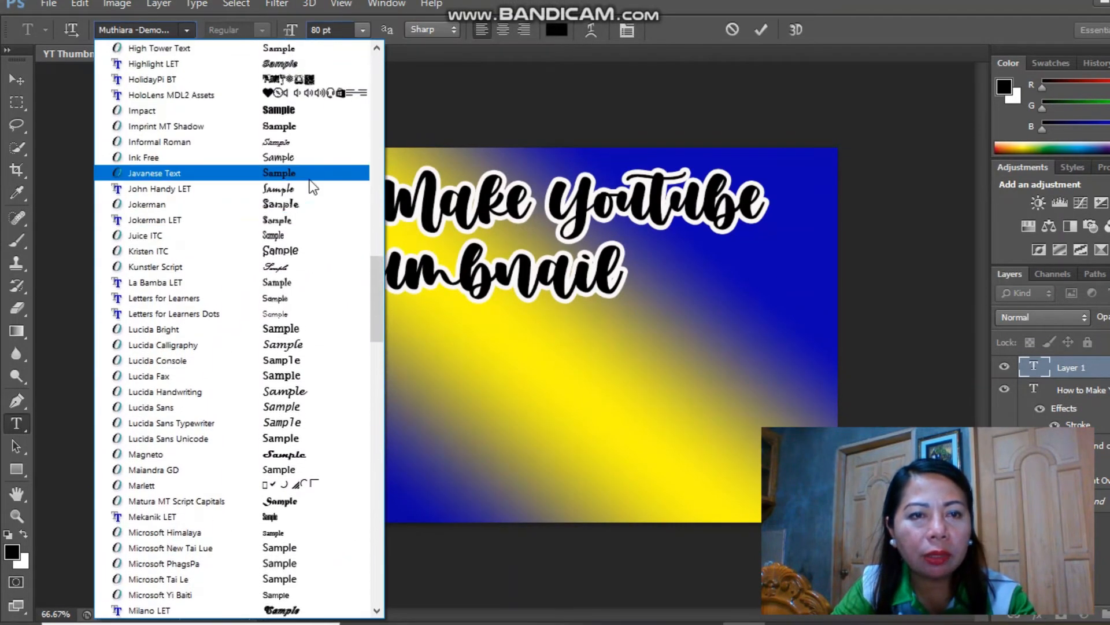
{"action": "left_click", "coordinate": [280, 391]}
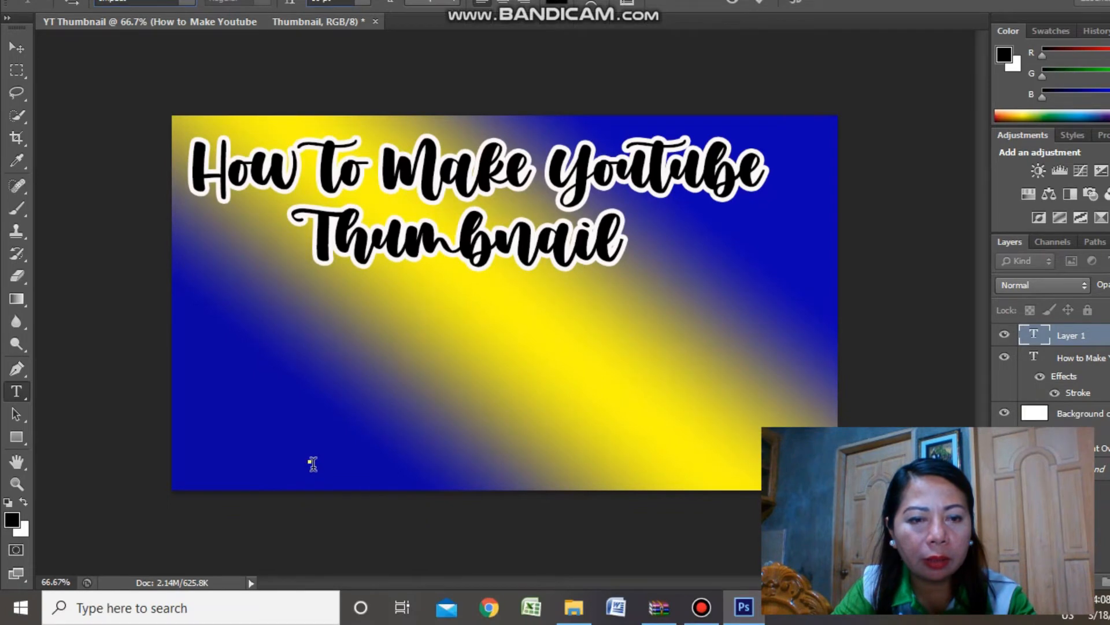
Enter "Using Adobe Photoshop" as the lower text line and indent it slightly toward the canvas's right edge.
{"action": "left_click", "coordinate": [311, 460]}
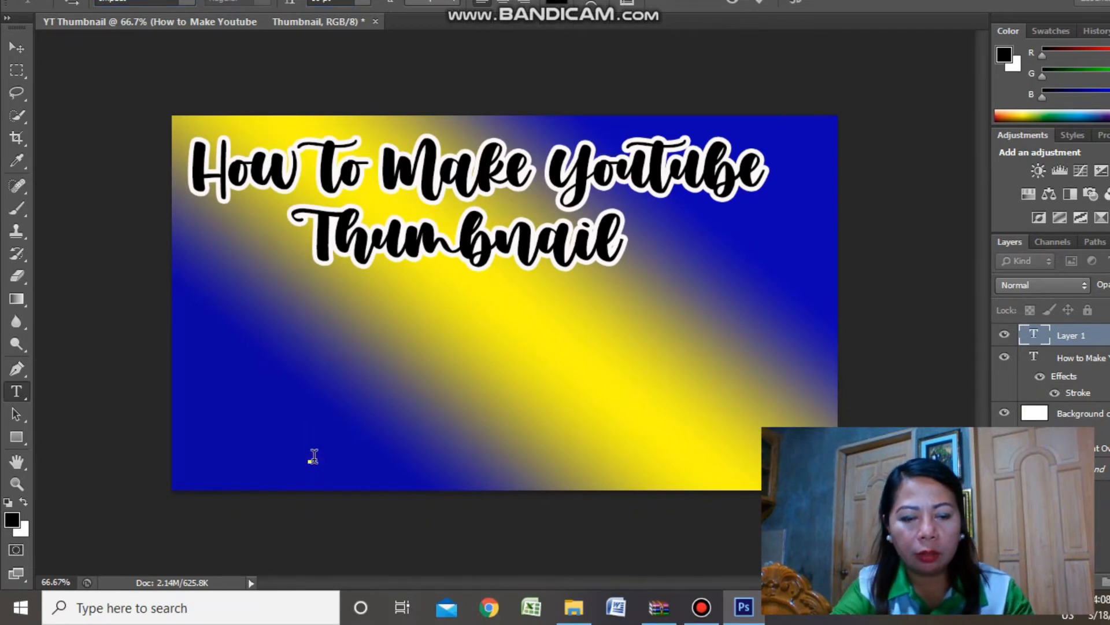
{"action": "type", "text": "U"}
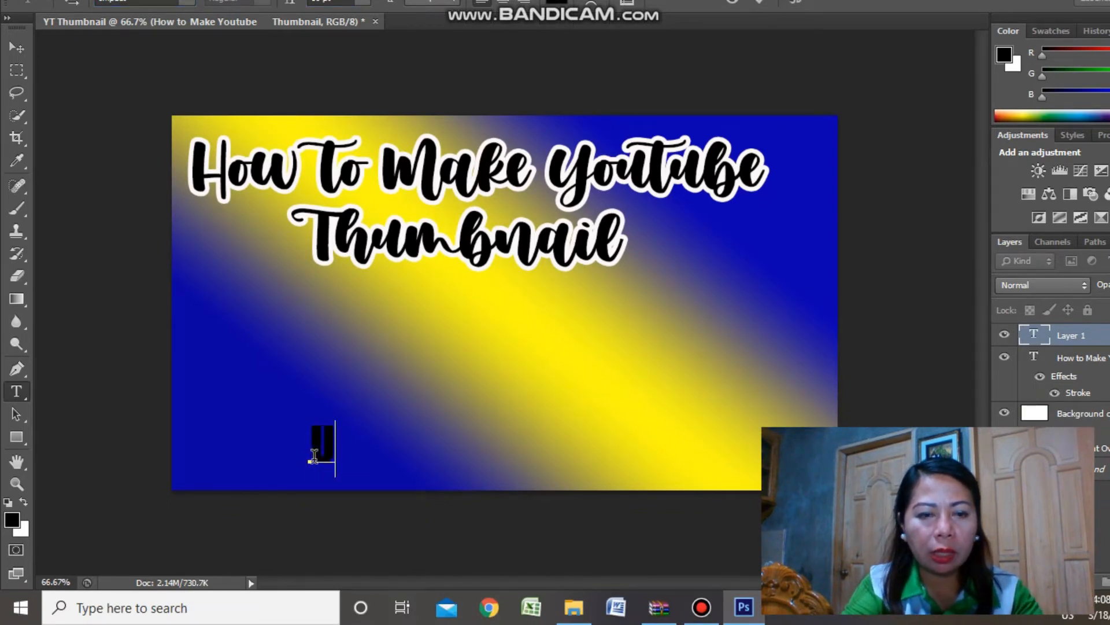
{"action": "type", "text": "sing"}
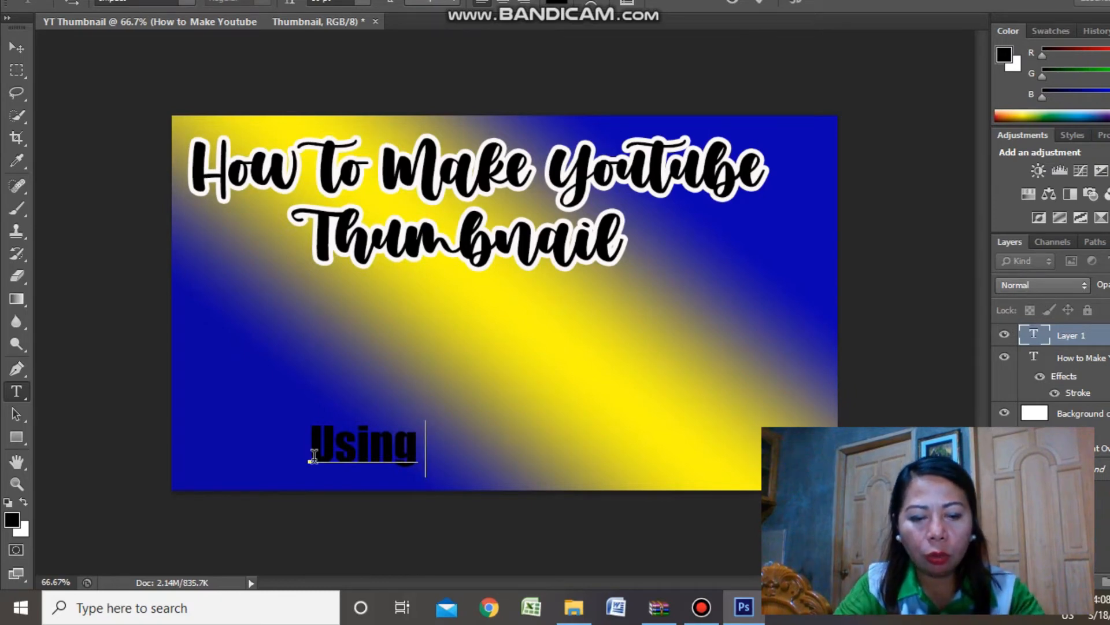
{"action": "type", "text": " Adobe"}
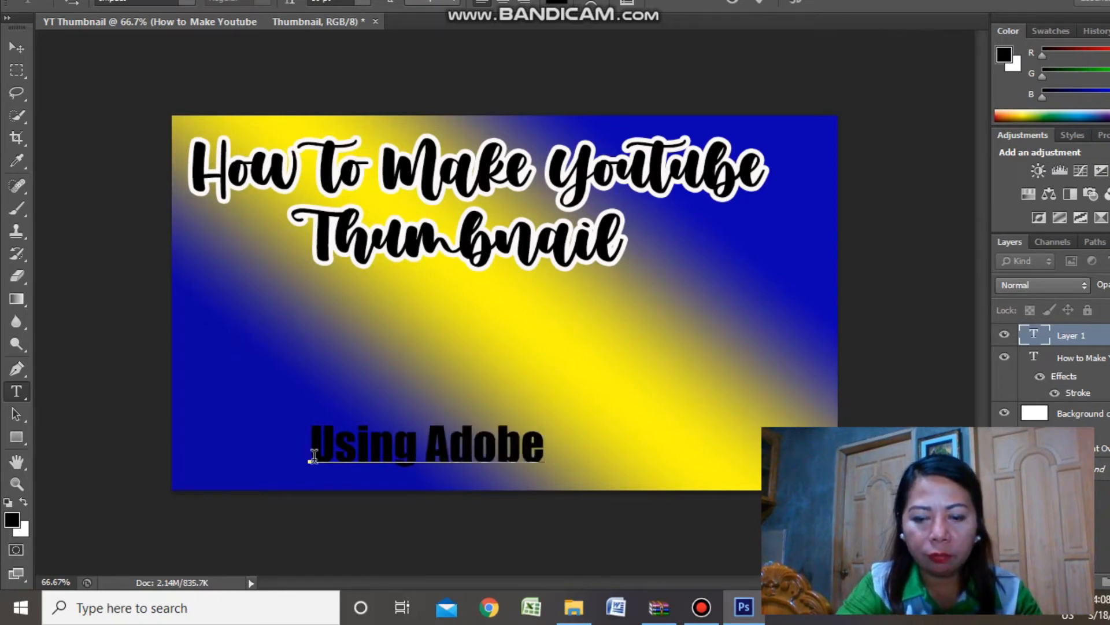
{"action": "type", "text": " Photos"}
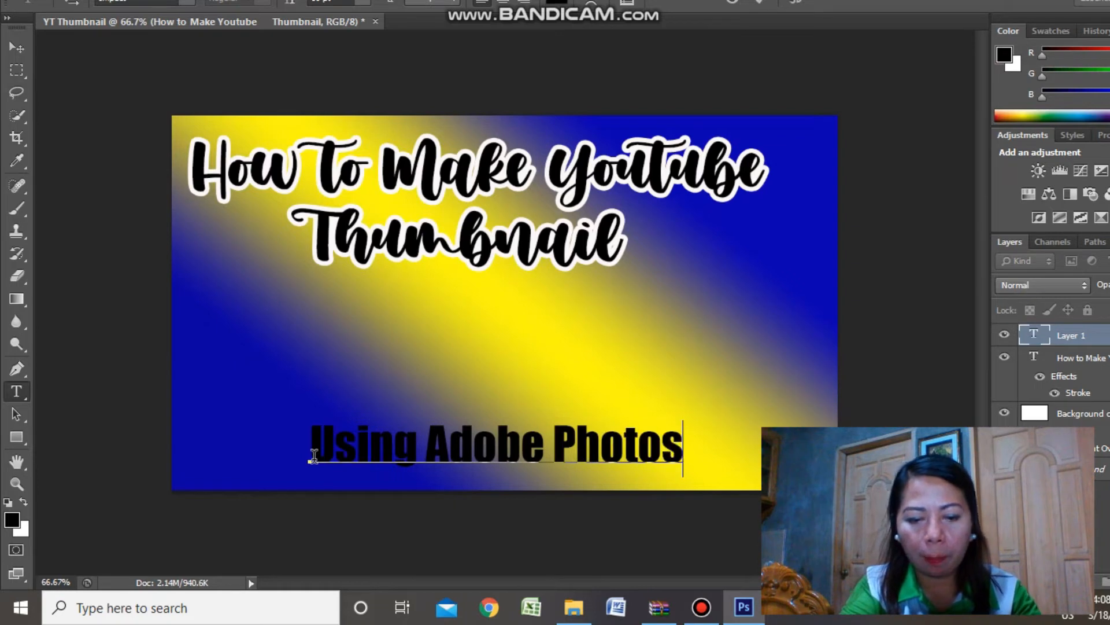
{"action": "type", "text": "hop"}
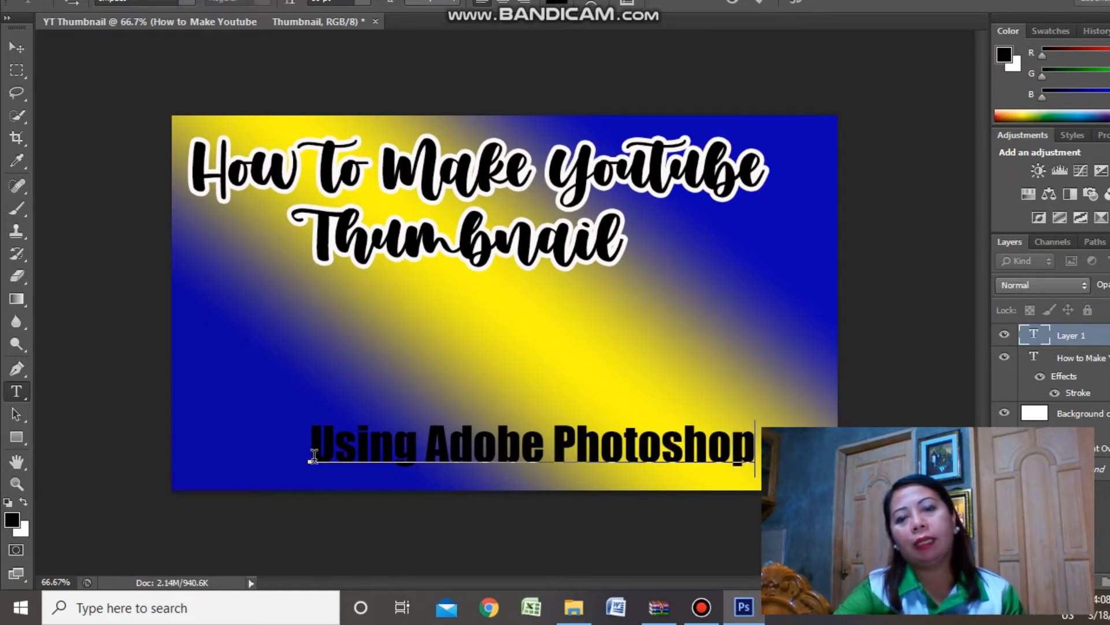
{"action": "left_click", "coordinate": [317, 445]}
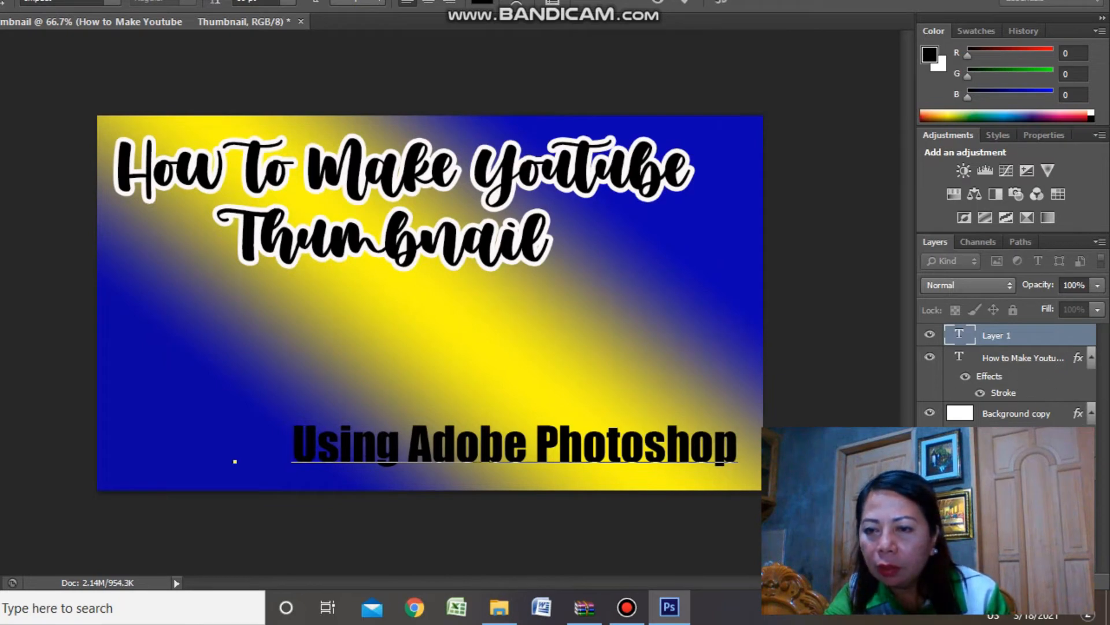
Open the Stroke settings of the "How to Make Youtube Thumbnail" text layer and check its stroke colour.
{"action": "left_click", "coordinate": [1004, 357]}
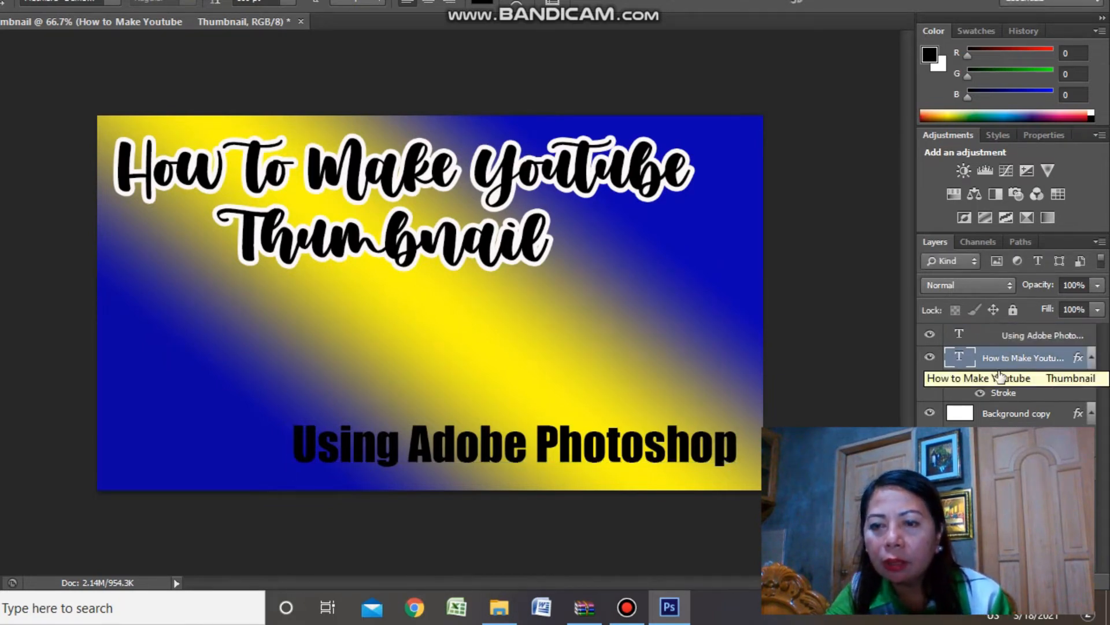
{"action": "right_click", "coordinate": [1008, 359]}
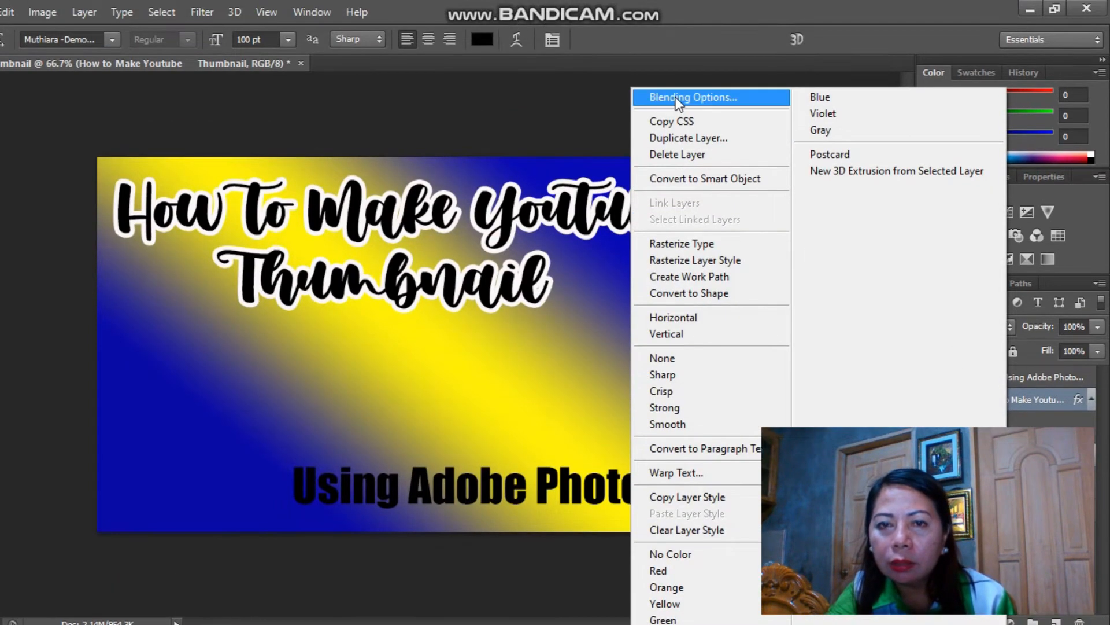
{"action": "left_click", "coordinate": [676, 98]}
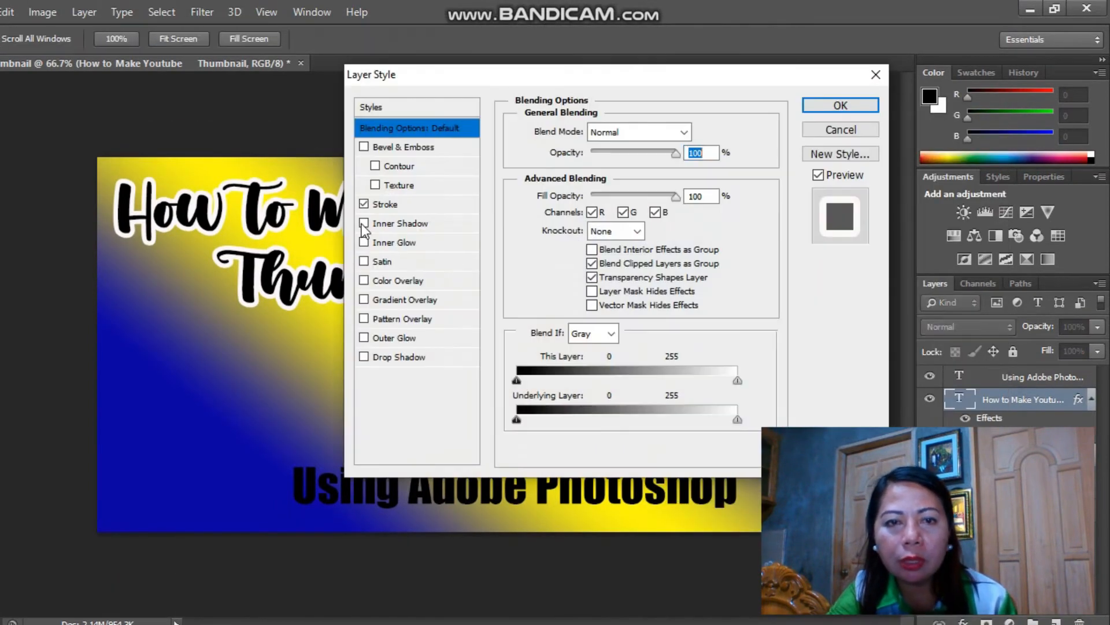
{"action": "left_click", "coordinate": [388, 205]}
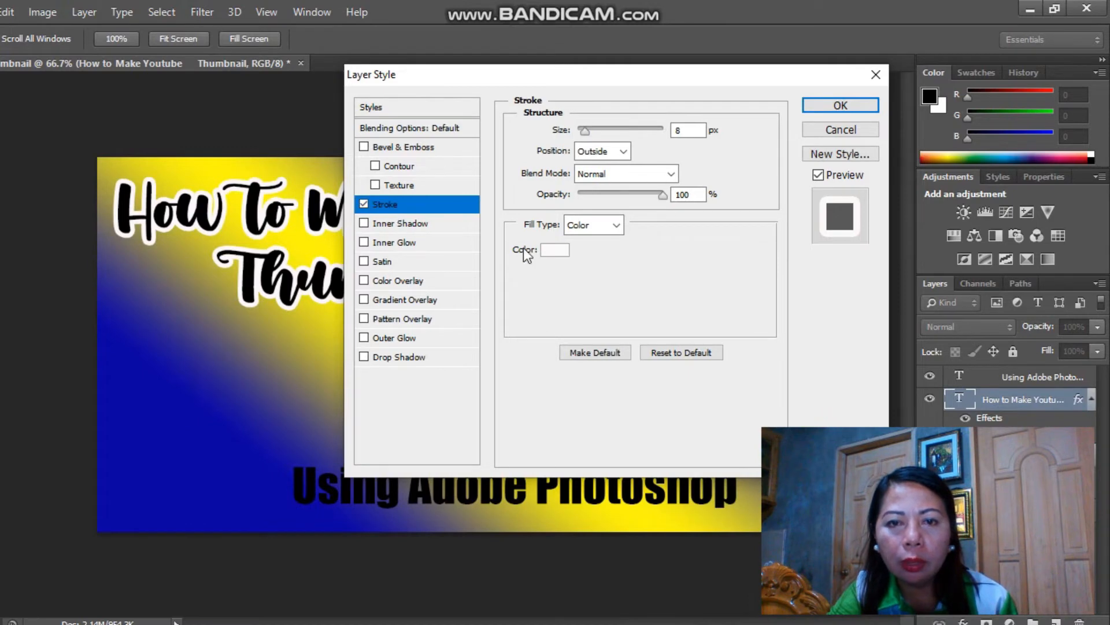
{"action": "left_click", "coordinate": [554, 251]}
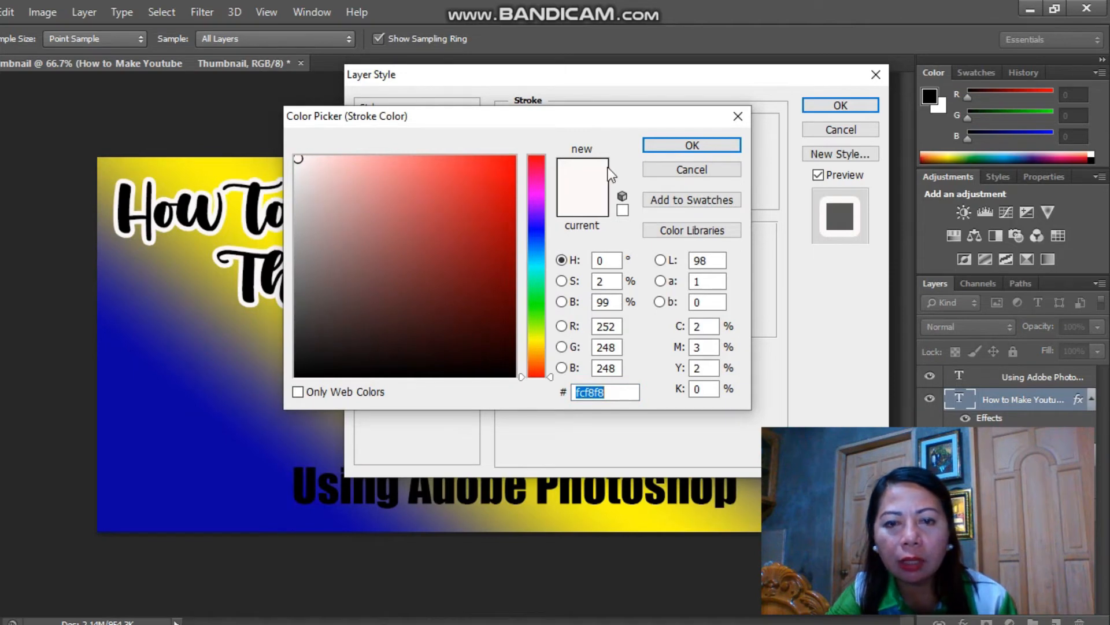
{"action": "left_click", "coordinate": [692, 145]}
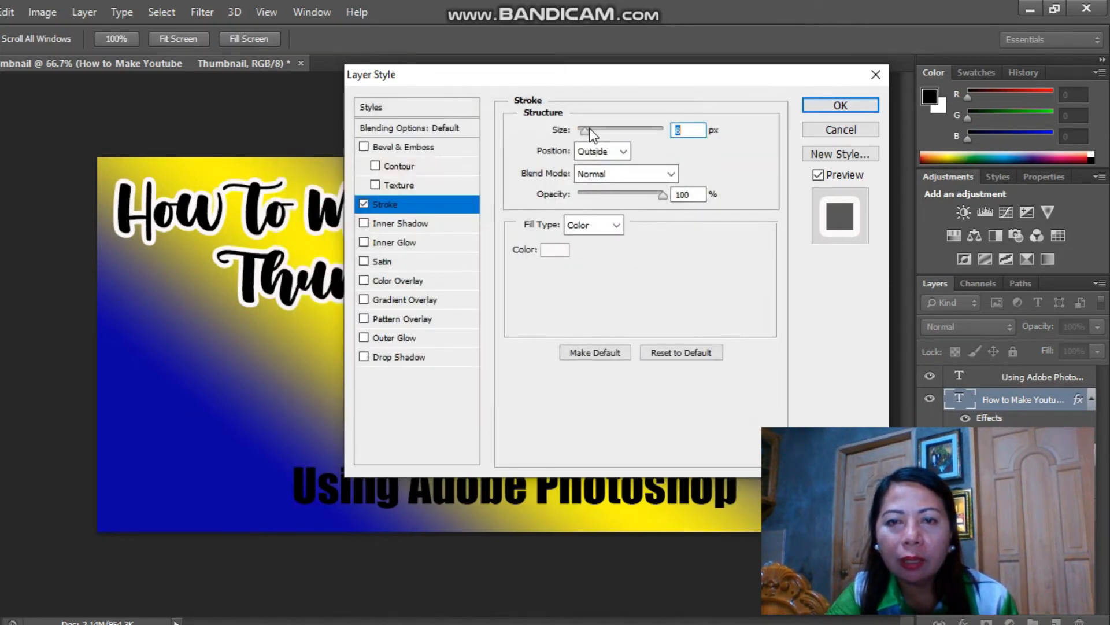